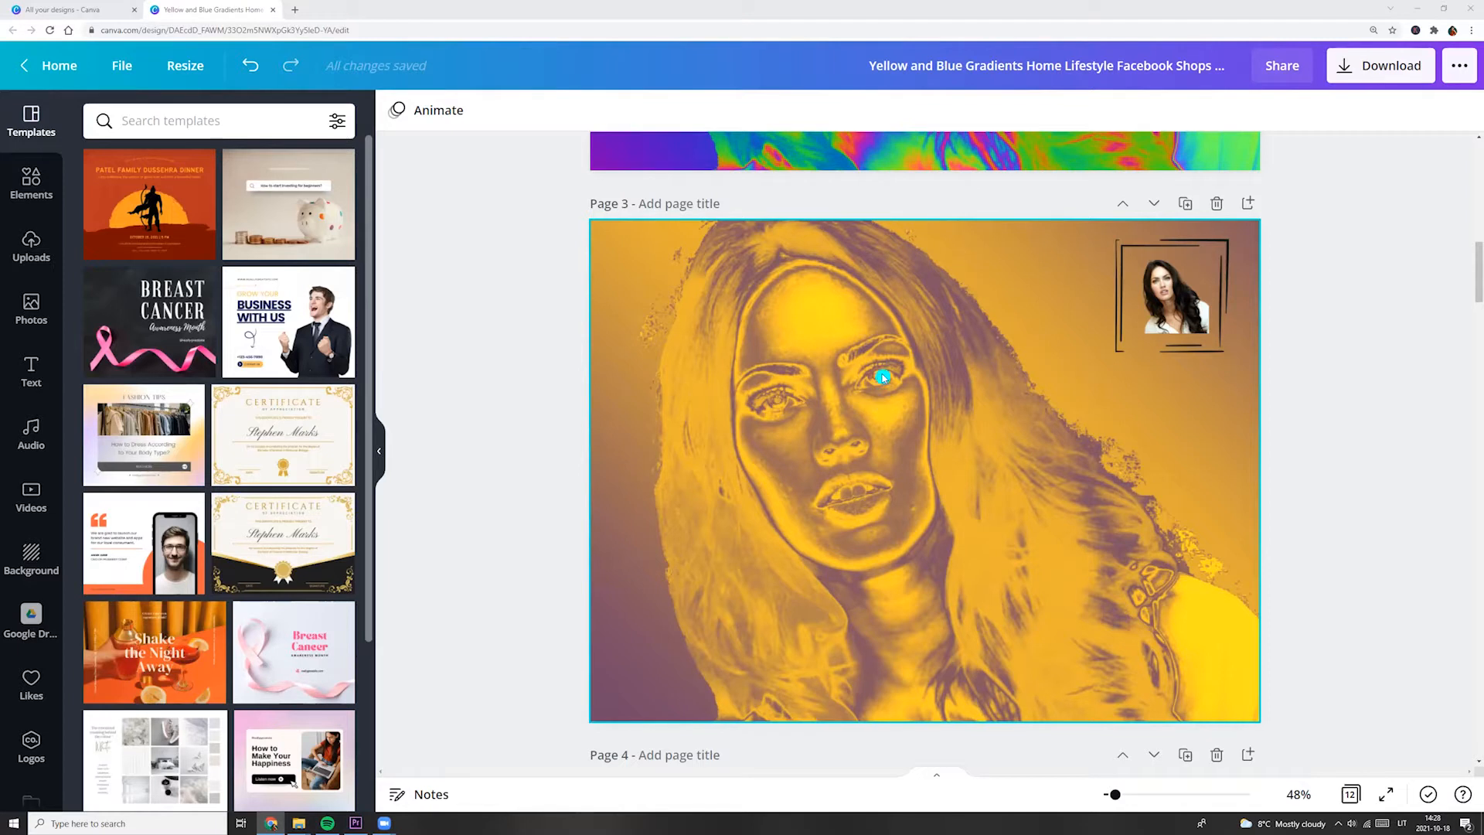
Duplicate page 3 and delete the sketched frame around the small portrait photo on the copy.
left_click(1184, 205)
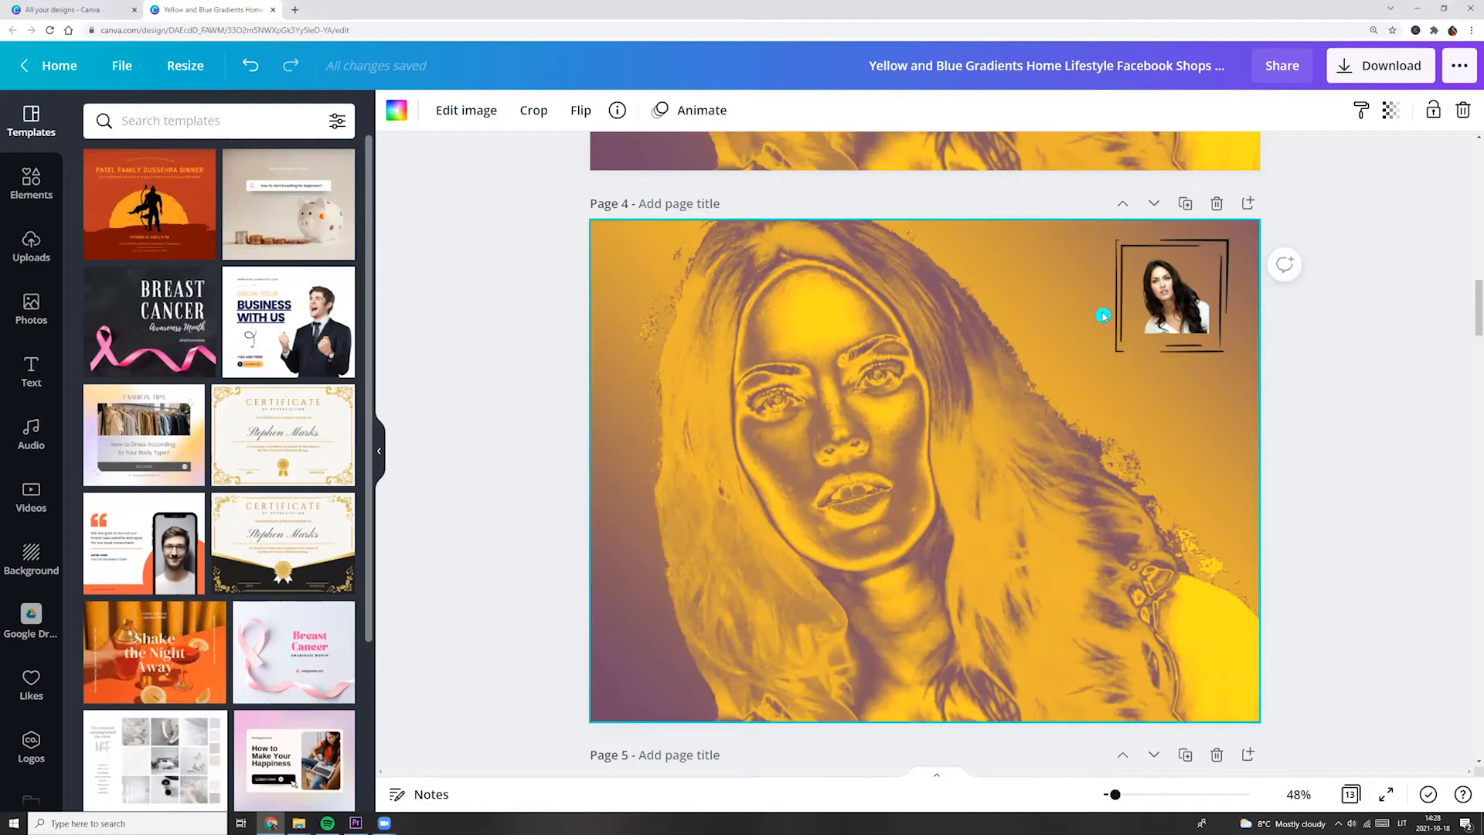
left_click(1118, 329)
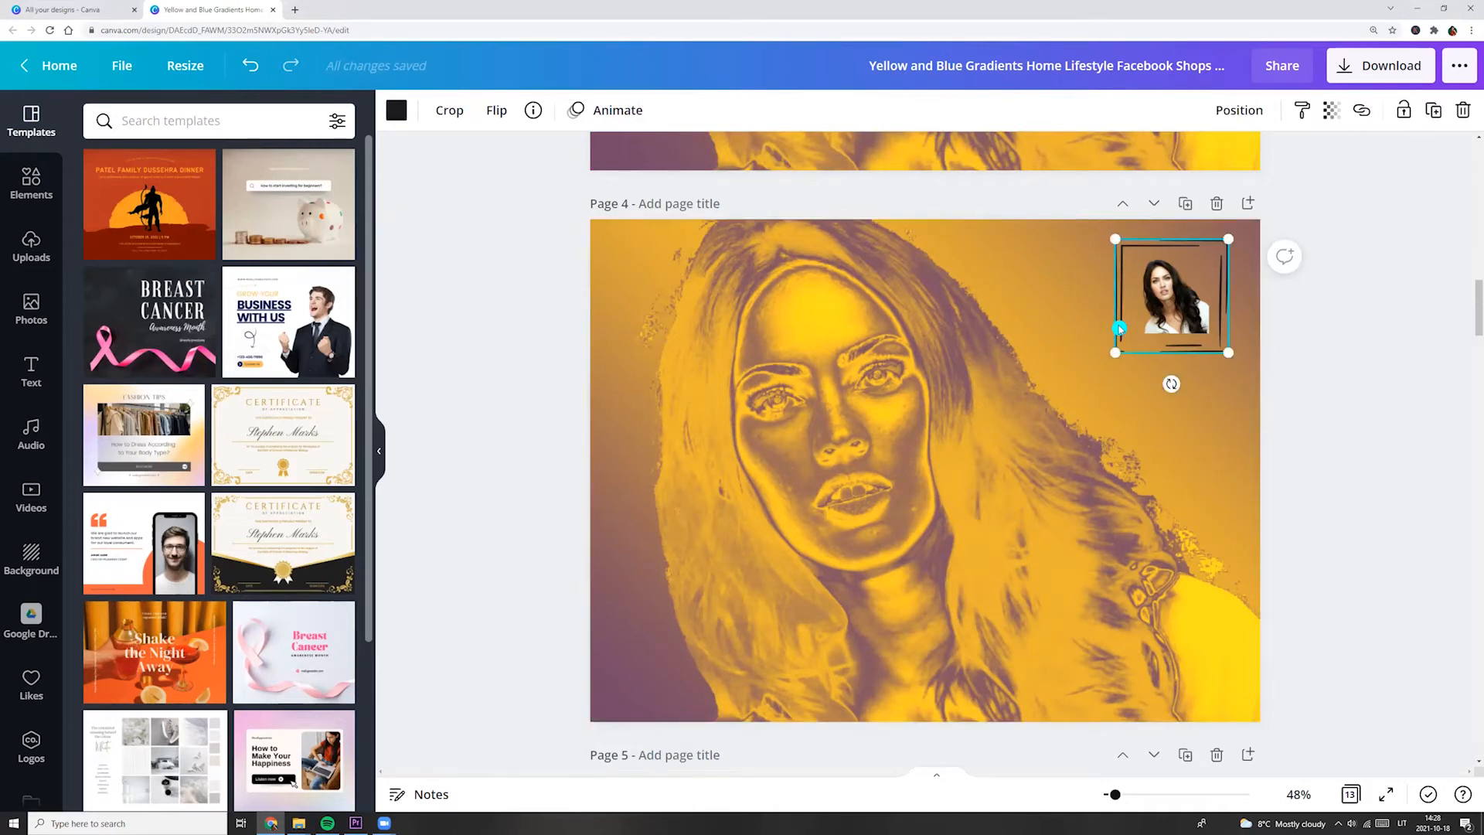
key("Delete")
Move the small portrait photo over the duotone woman and enlarge it to about the full page height.
left_click_drag(1150, 308, 1101, 643)
left_click_drag(766, 362, 663, 257)
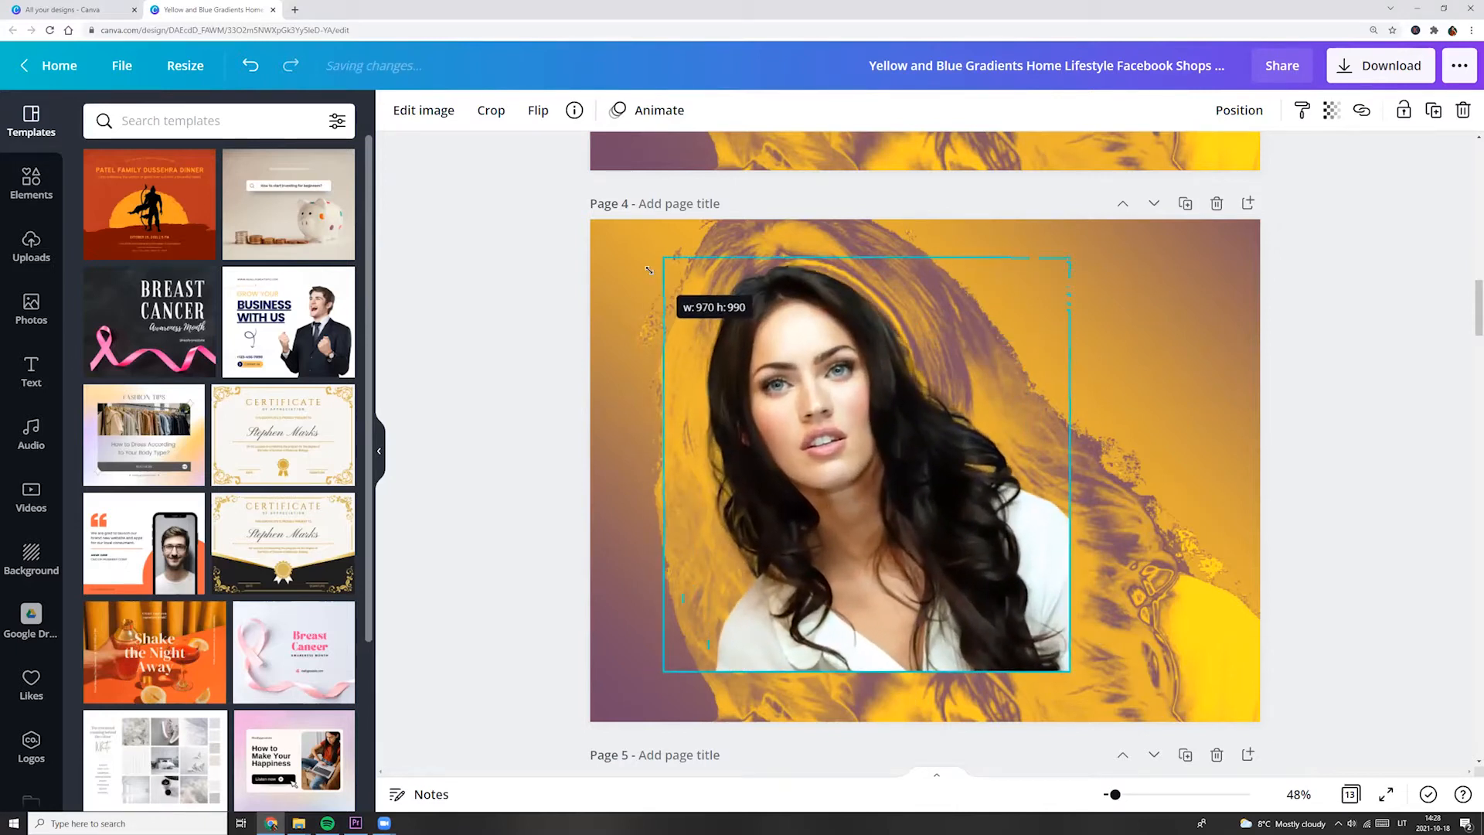
left_click_drag(1087, 685, 1111, 715)
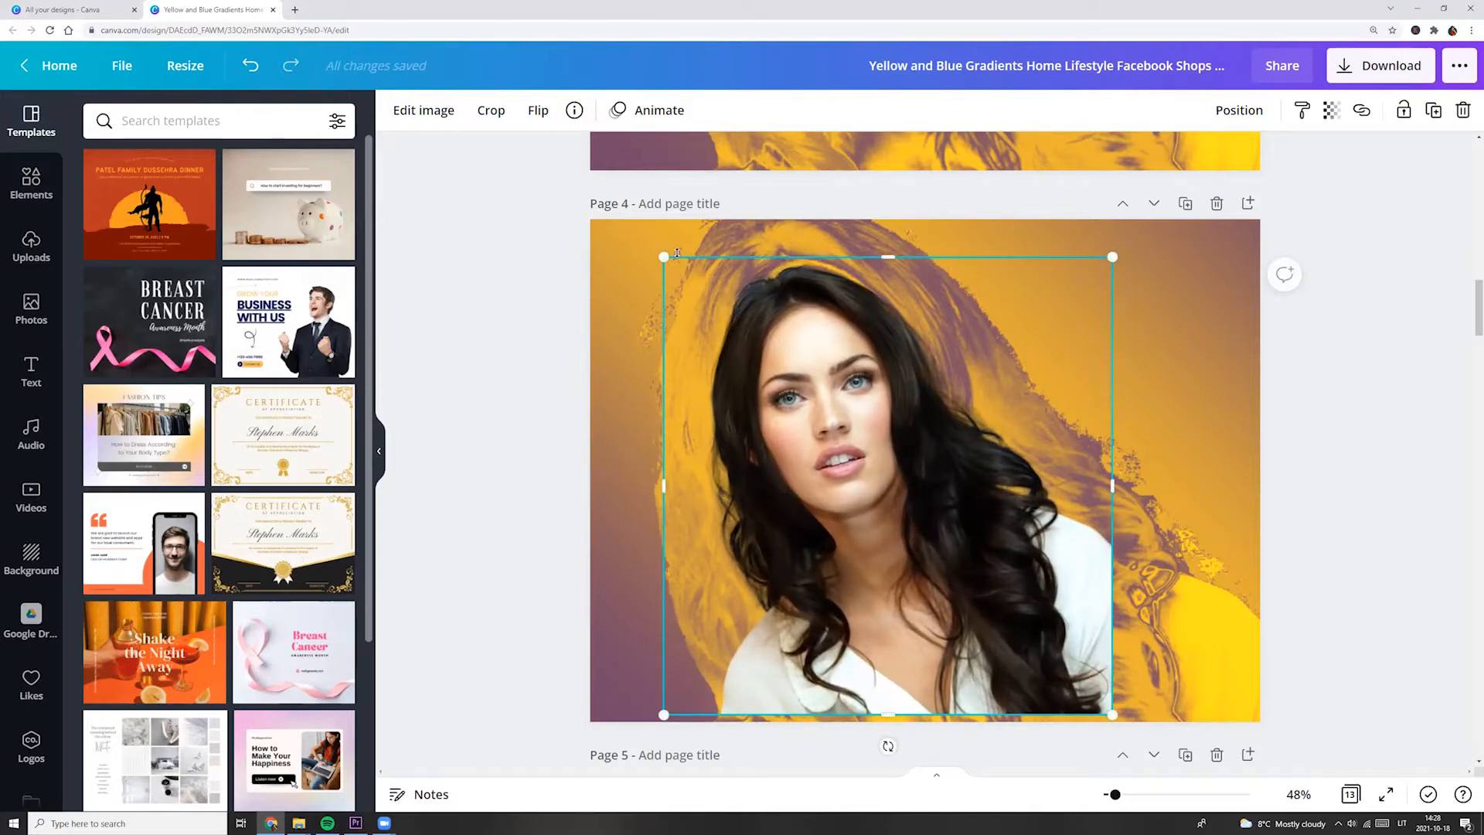
left_click_drag(656, 246, 617, 204)
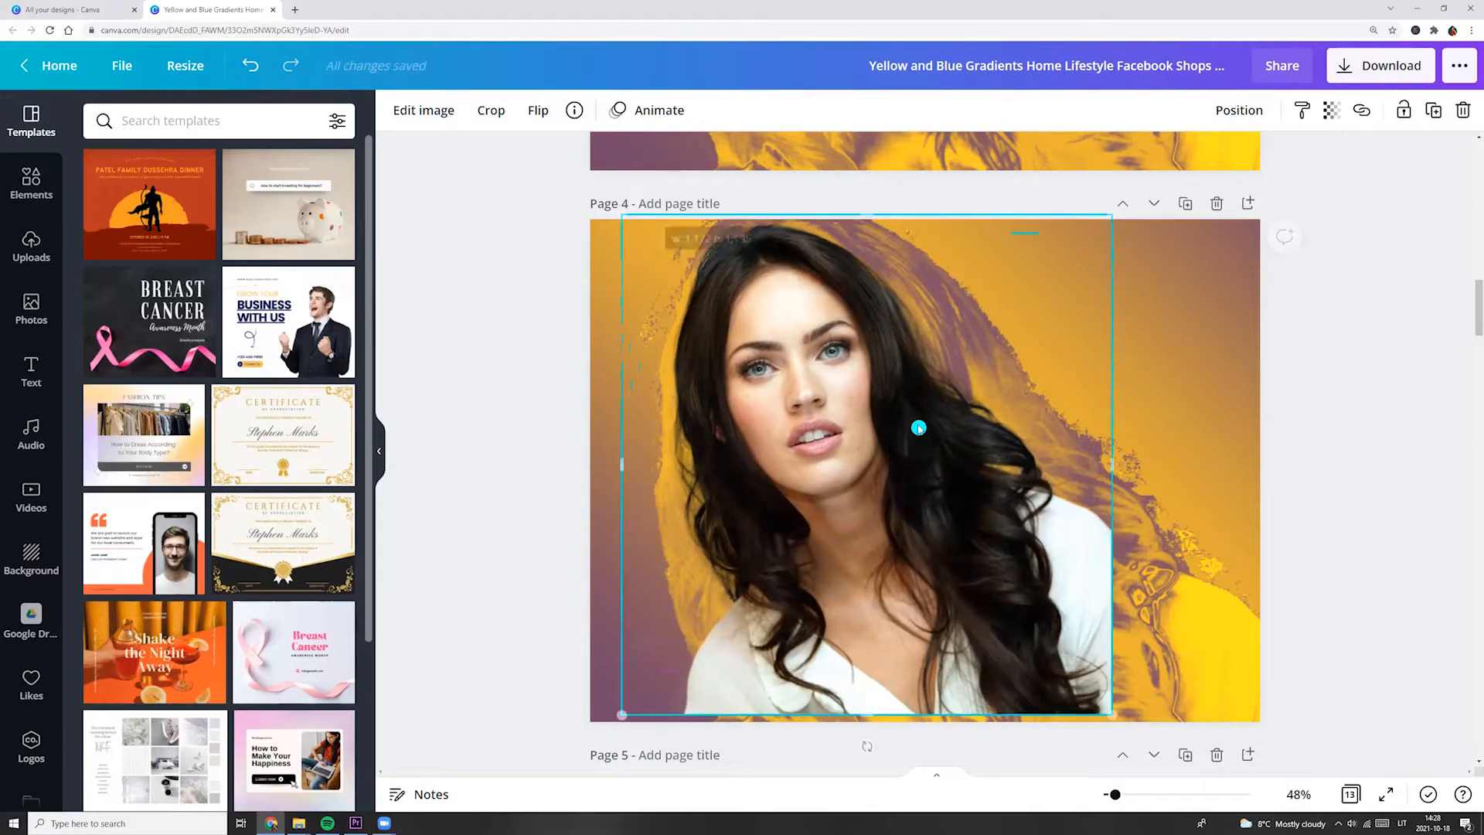
Crop the portrait photo on both sides and at its lower edge to just the head.
left_click_drag(1110, 462, 978, 464)
left_click_drag(622, 460, 661, 463)
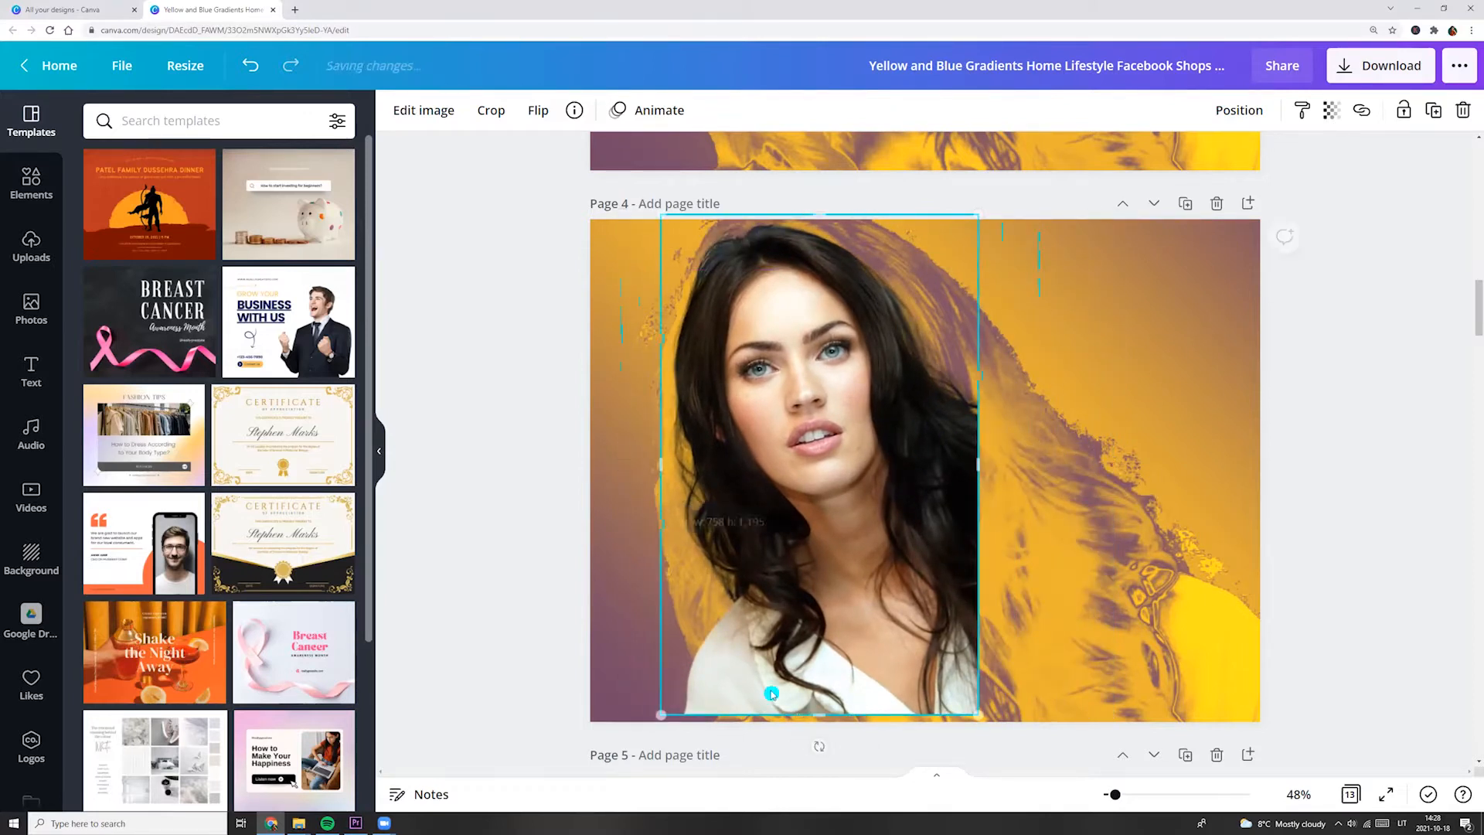
left_click_drag(819, 715, 850, 529)
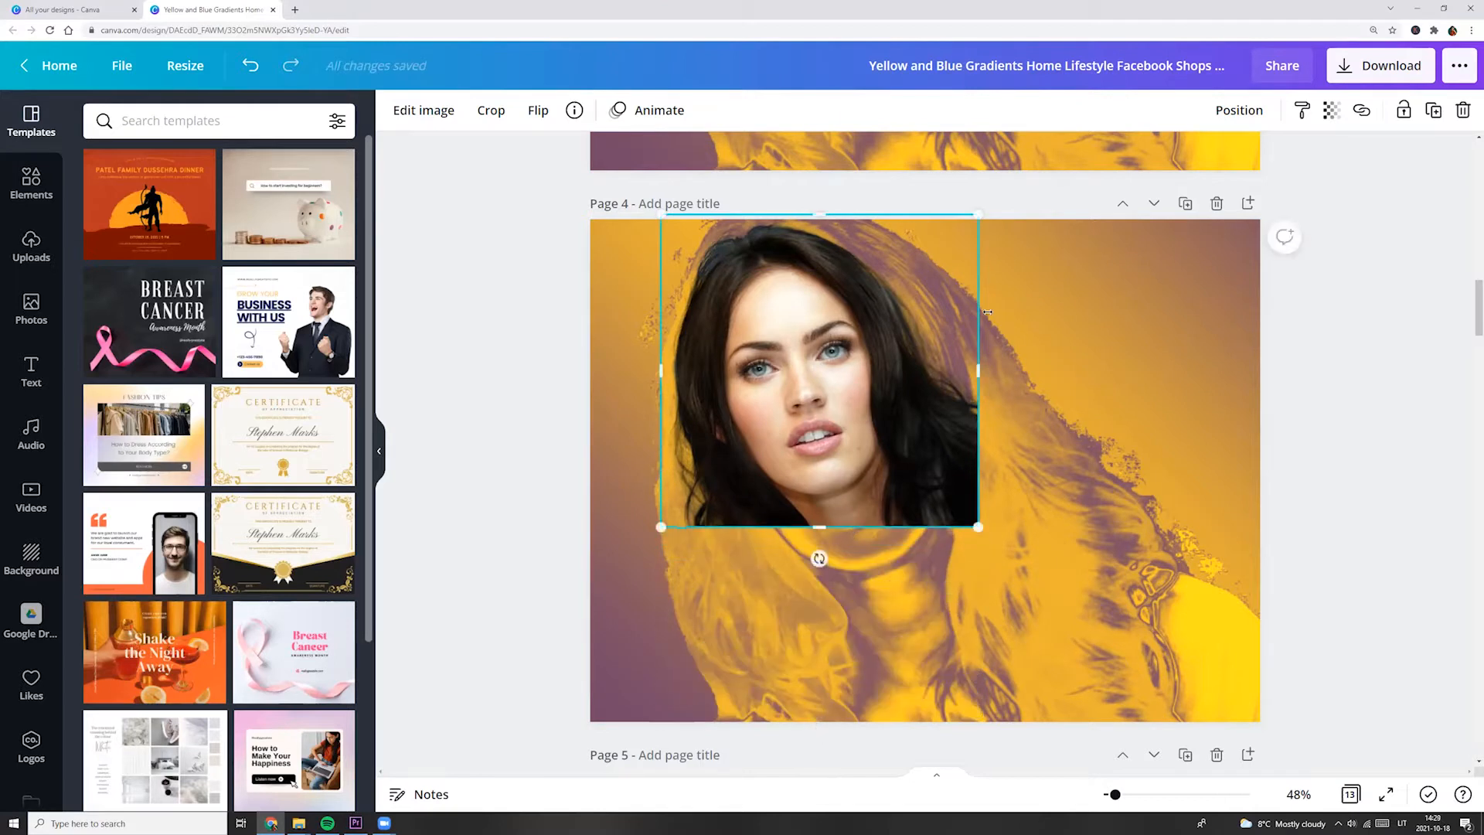
Enlarge the cropped head photo so that it covers the duotone woman's face and hair.
left_click_drag(976, 526, 1099, 647)
left_click_drag(651, 208, 630, 186)
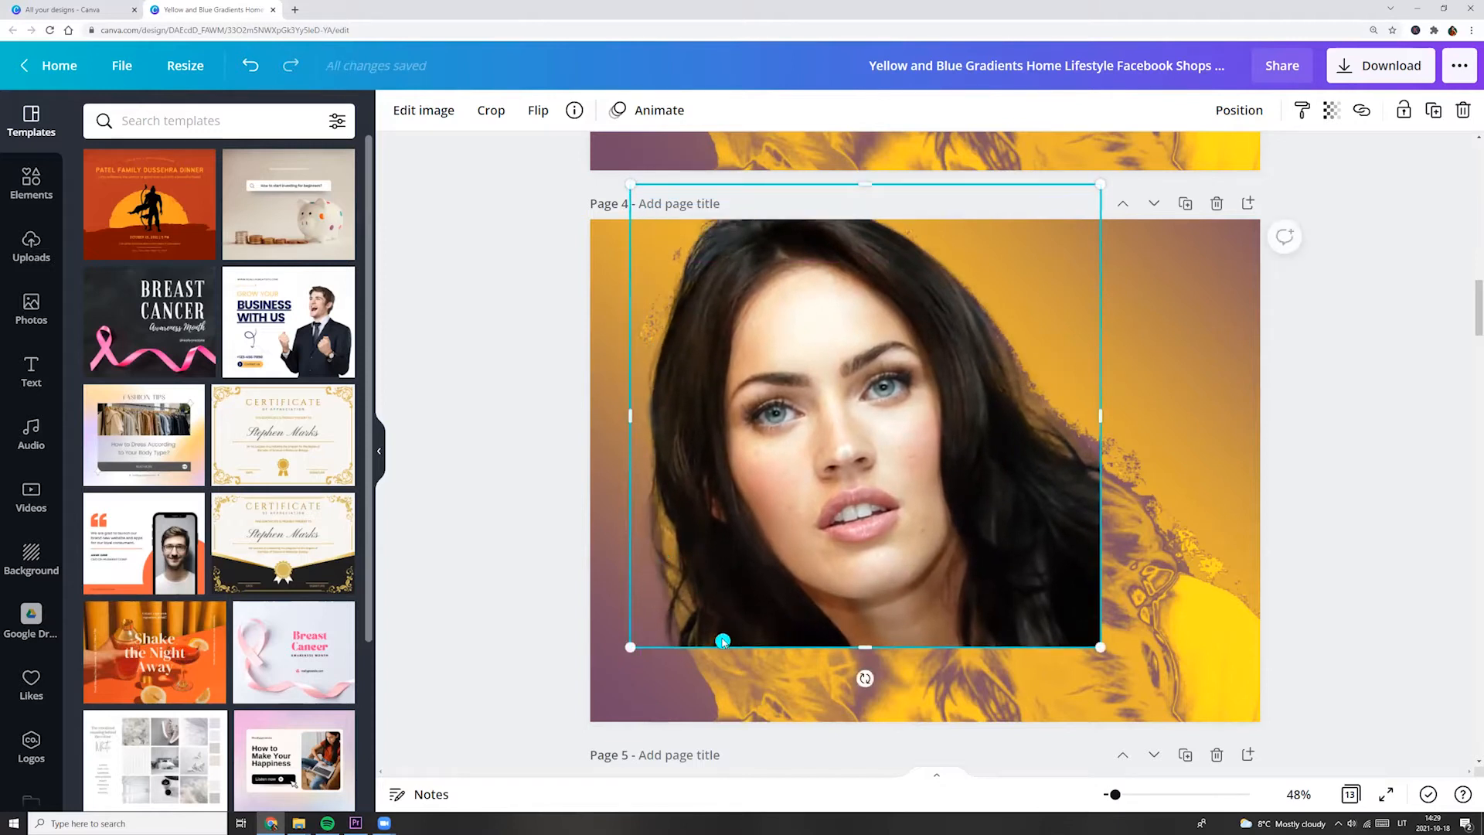
left_click_drag(1099, 185, 1113, 185)
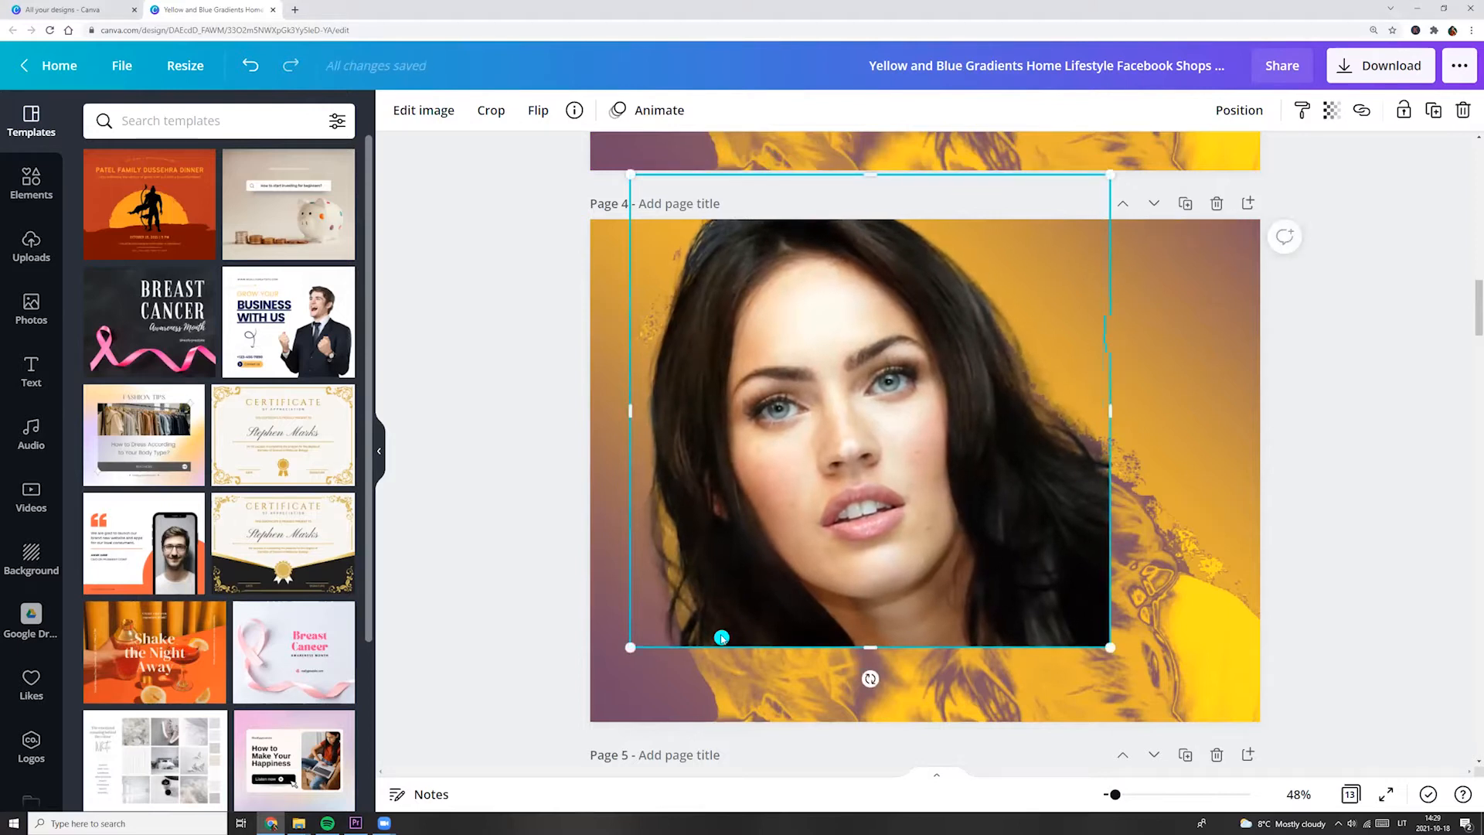
left_click_drag(630, 649, 615, 662)
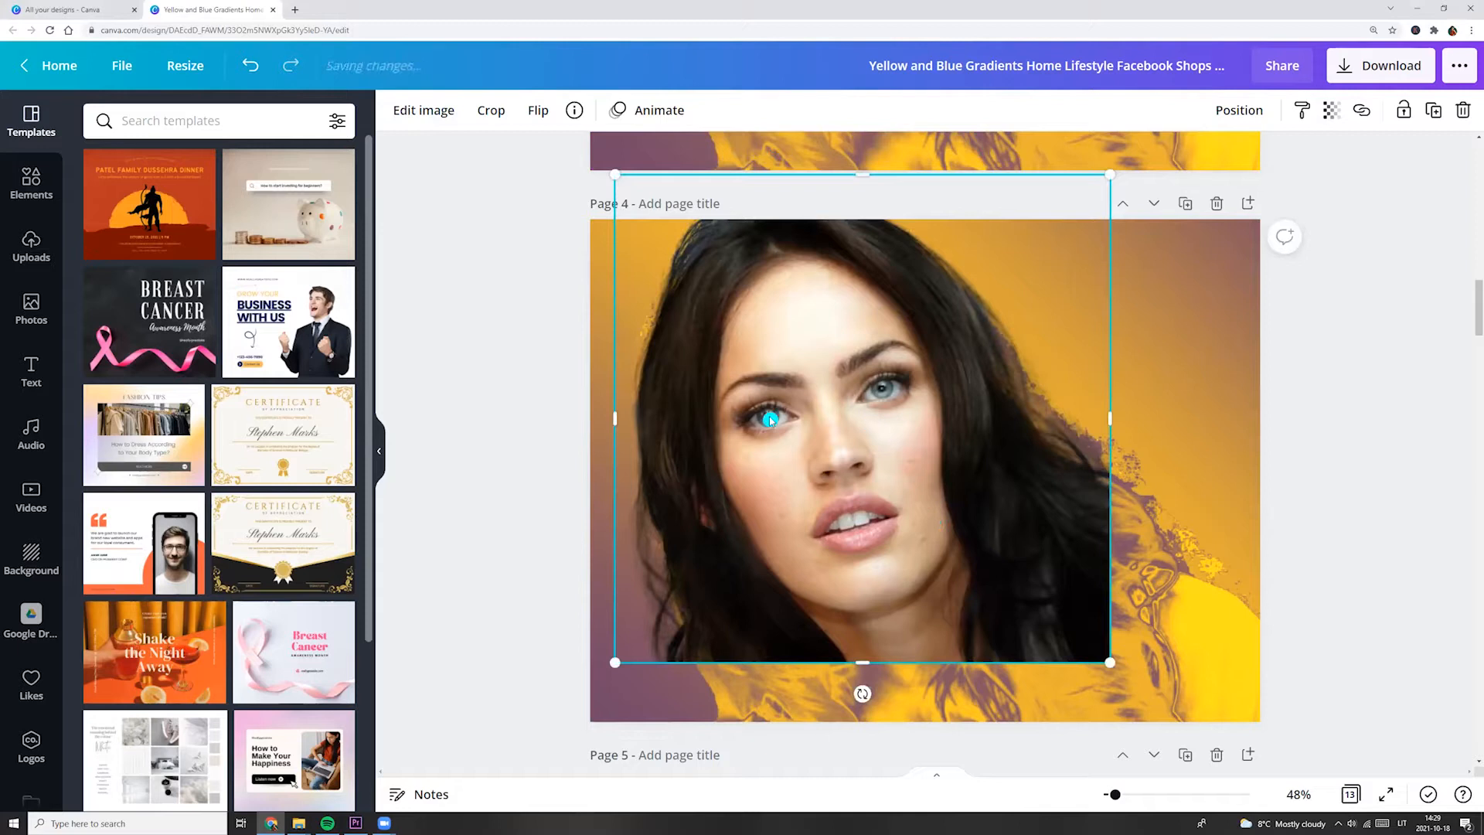
Remove the cropped portrait photo's background with Background Remover.
left_click(410, 113)
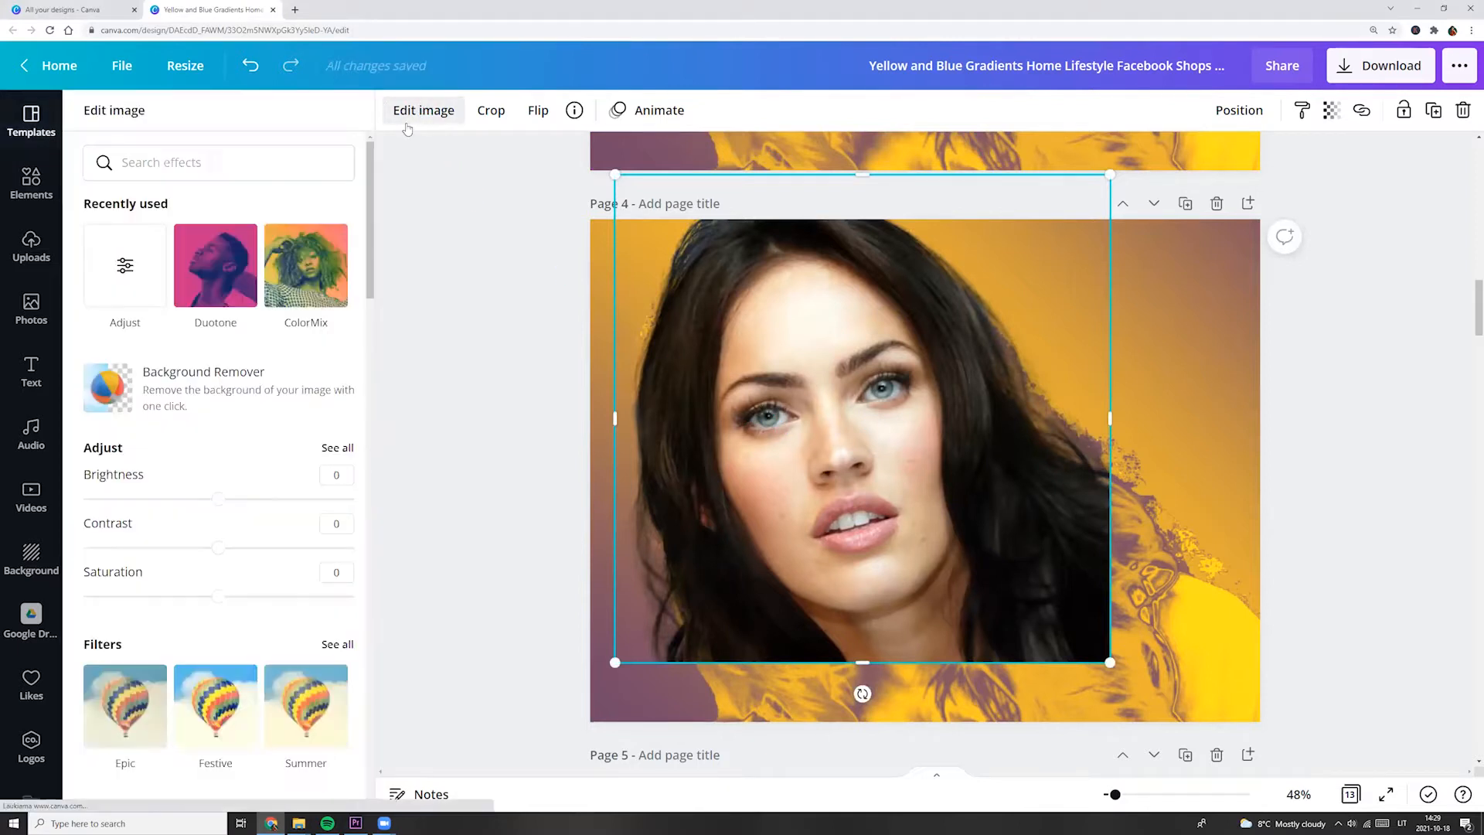
left_click(149, 388)
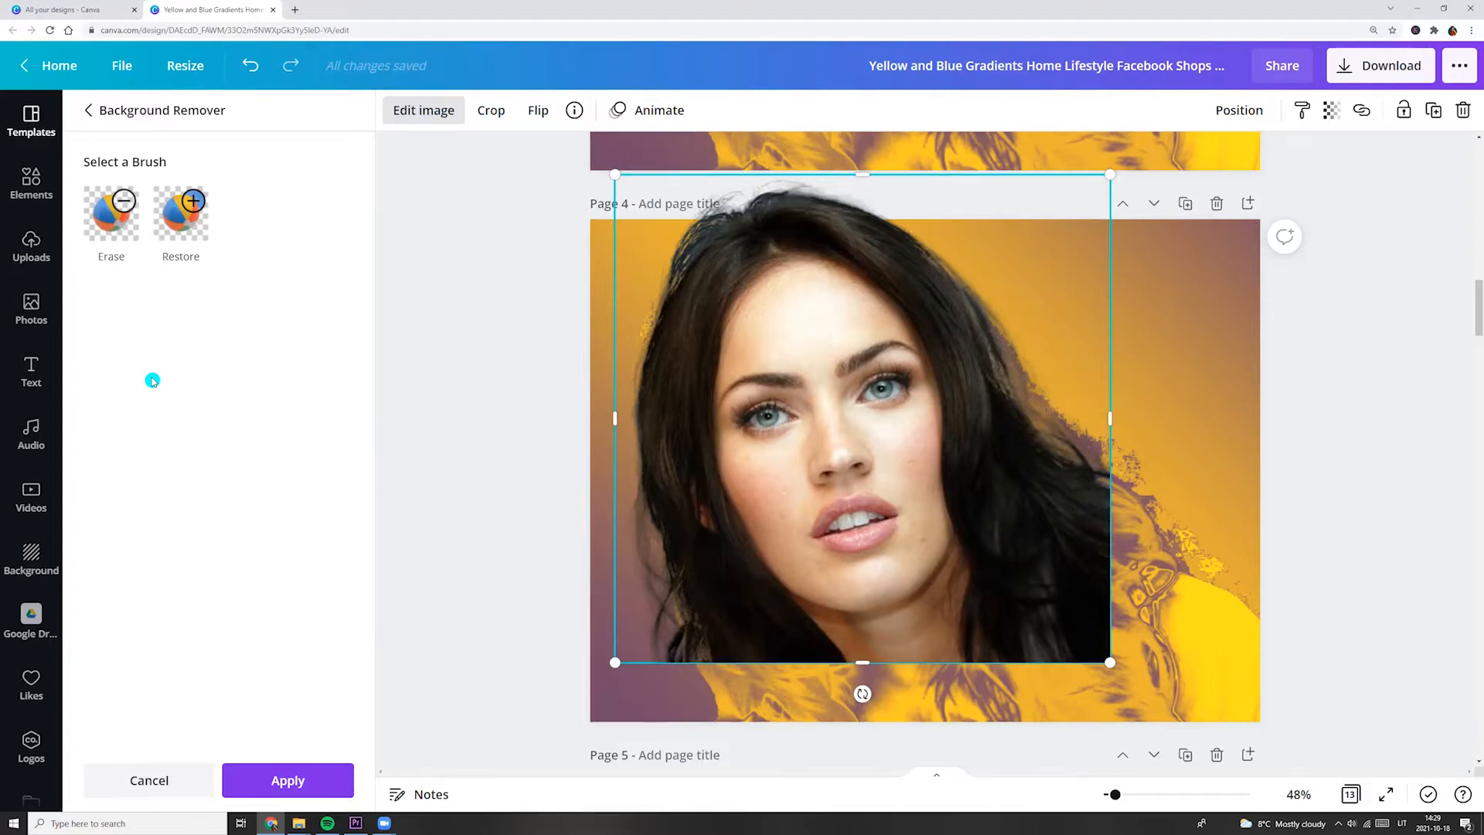
left_click(125, 244)
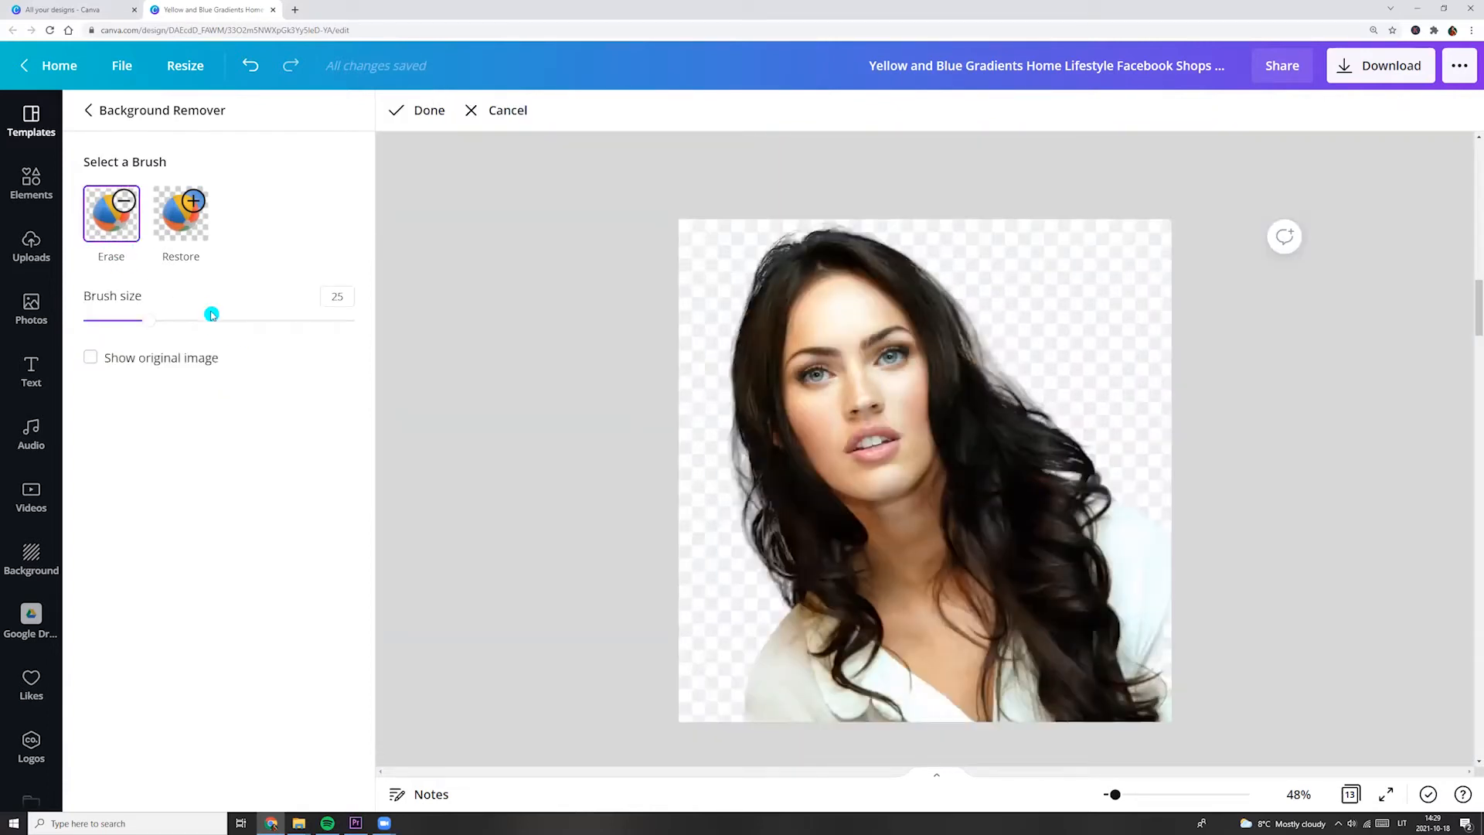
mouse_move(769, 431)
left_mouse_down()
mouse_move(946, 369)
mouse_move(976, 342)
mouse_move(949, 297)
mouse_move(882, 287)
mouse_move(711, 355)
left_mouse_up()
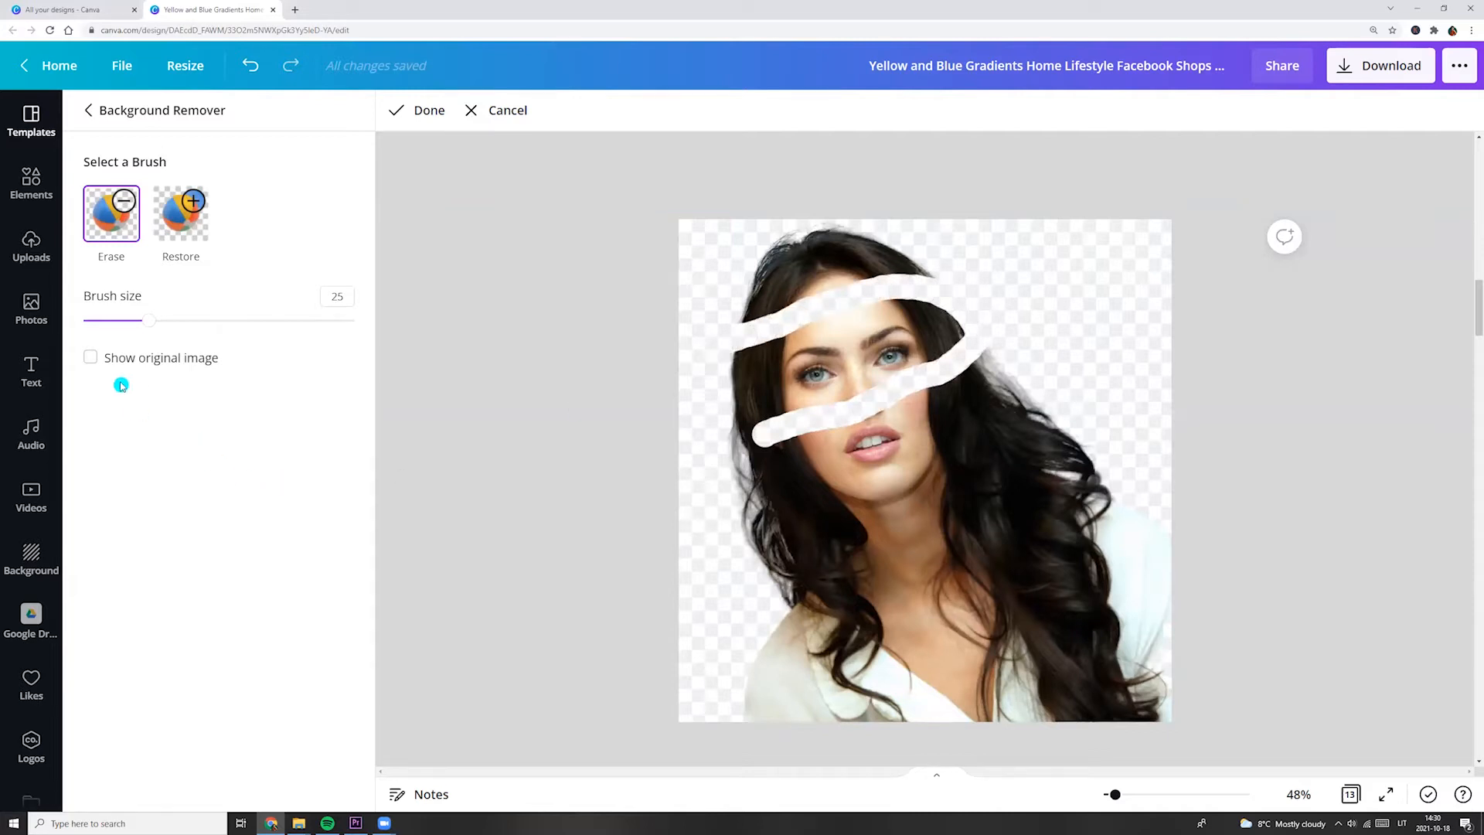
left_click_drag(148, 325, 381, 310)
left_click_drag(757, 506, 858, 499)
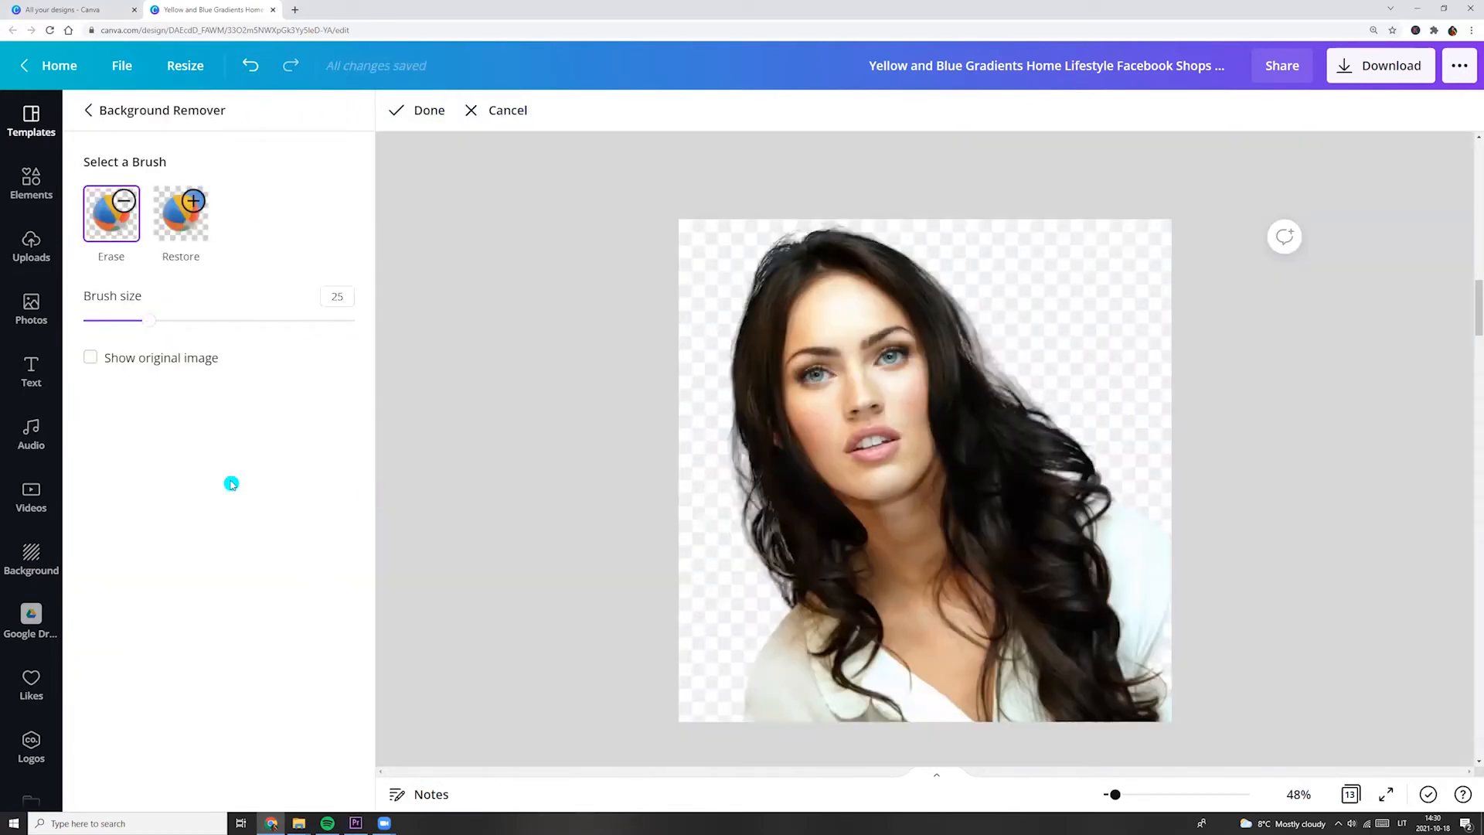
Erase the hair, neck and shoulders around the face with the Erase brush at size 100.
left_click_drag(150, 321, 362, 321)
mouse_move(774, 542)
left_mouse_down()
mouse_move(1037, 415)
mouse_move(839, 241)
mouse_move(719, 370)
mouse_move(1081, 520)
mouse_move(1116, 691)
mouse_move(1043, 625)
mouse_move(1011, 431)
mouse_move(912, 254)
mouse_move(738, 286)
mouse_move(752, 439)
mouse_move(839, 522)
mouse_move(975, 465)
mouse_move(948, 403)
left_mouse_up()
Erase the skin closely around the lips with the Erase brush at size 15.
left_click_drag(1115, 794, 1129, 794)
scroll(1036, 614, "up", 3)
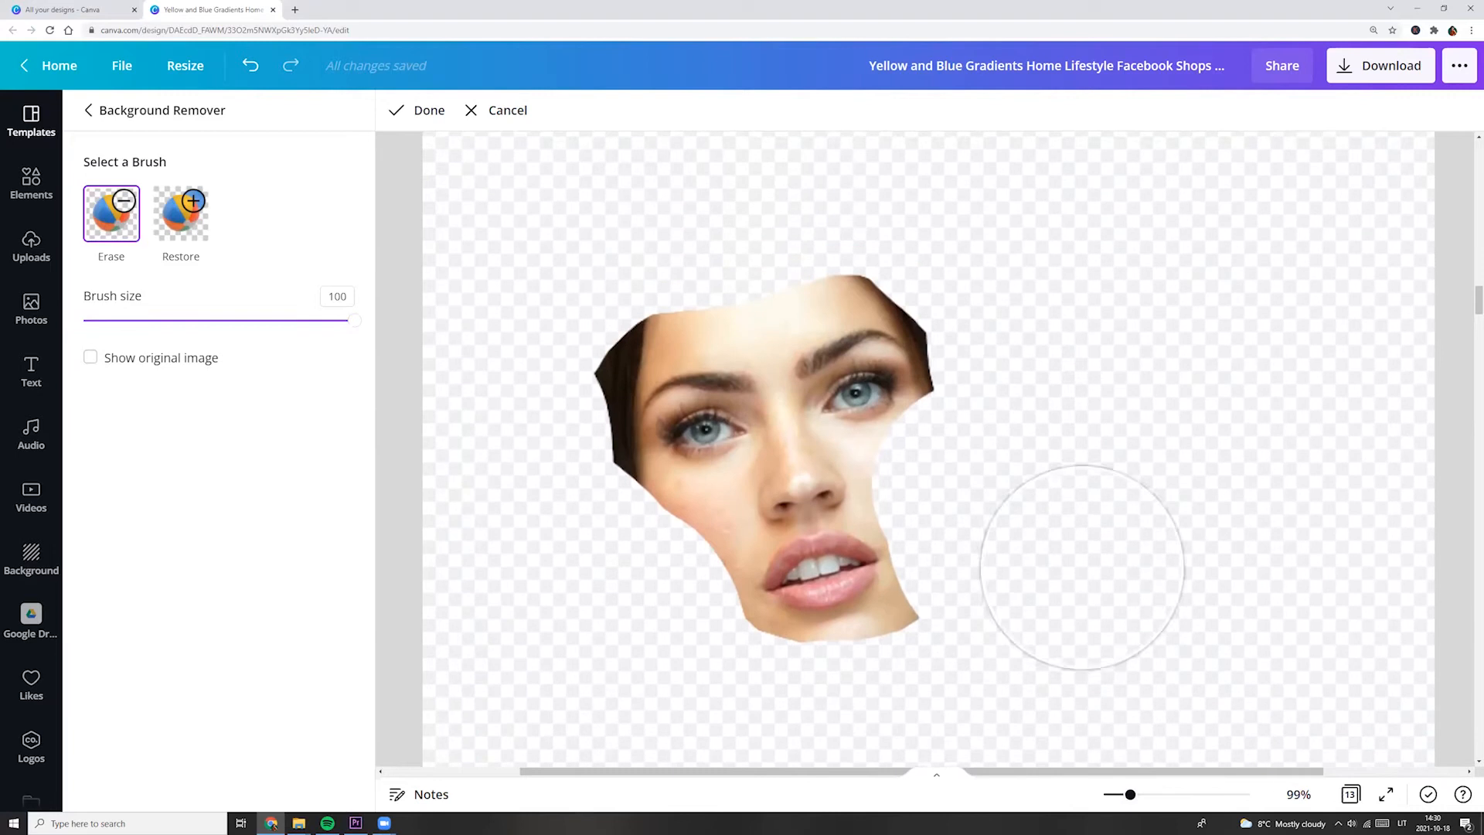
left_click_drag(359, 331, 126, 319)
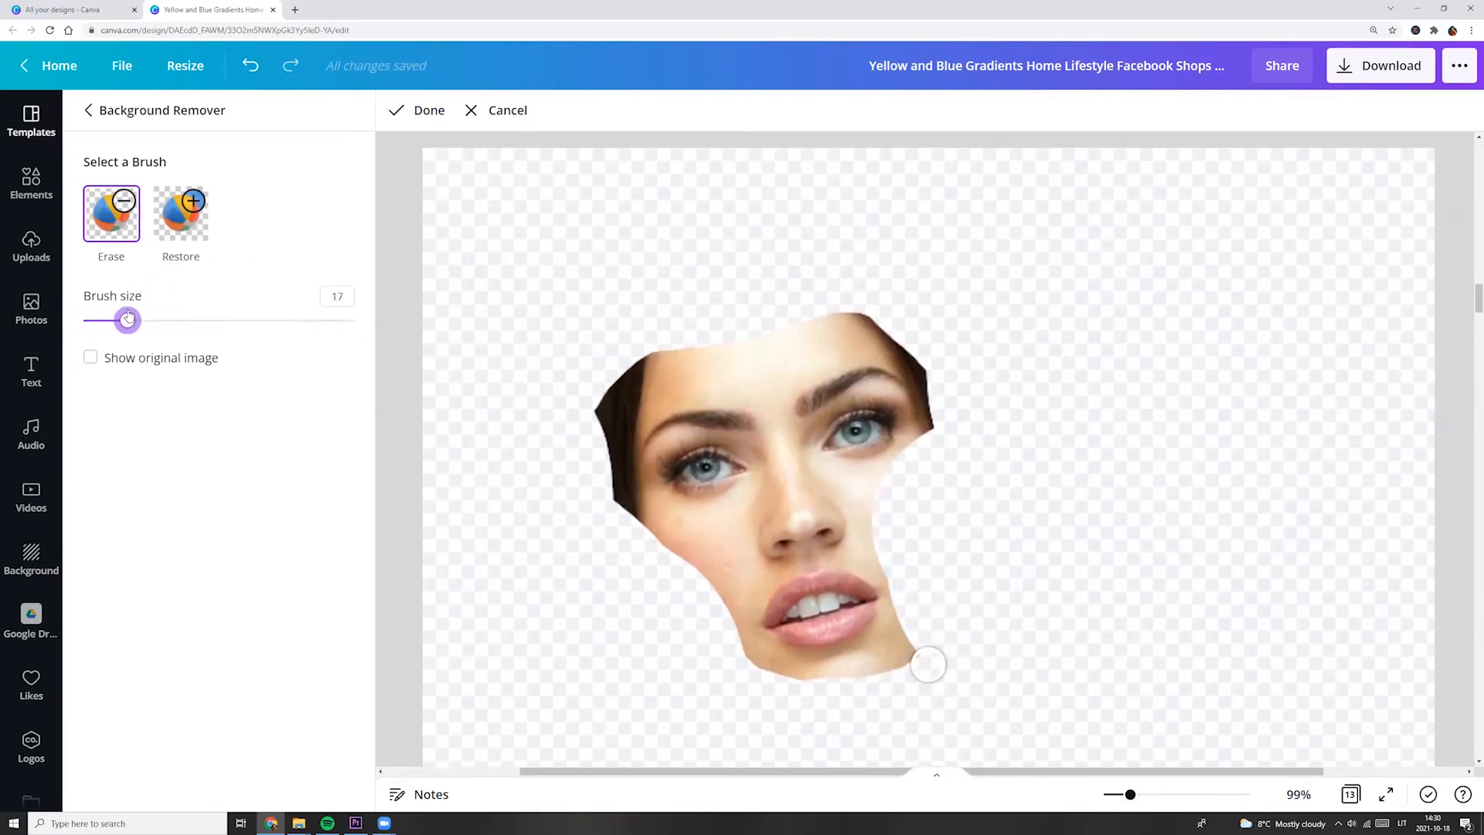
left_click_drag(135, 329, 122, 322)
scroll(728, 631, "up", 5)
mouse_move(504, 474)
left_mouse_down()
mouse_move(611, 427)
mouse_move(655, 364)
mouse_move(771, 333)
mouse_move(842, 362)
mouse_move(880, 430)
mouse_move(855, 474)
mouse_move(885, 504)
mouse_move(840, 493)
mouse_move(714, 534)
mouse_move(650, 511)
mouse_move(644, 571)
mouse_move(604, 438)
mouse_move(574, 401)
left_mouse_up()
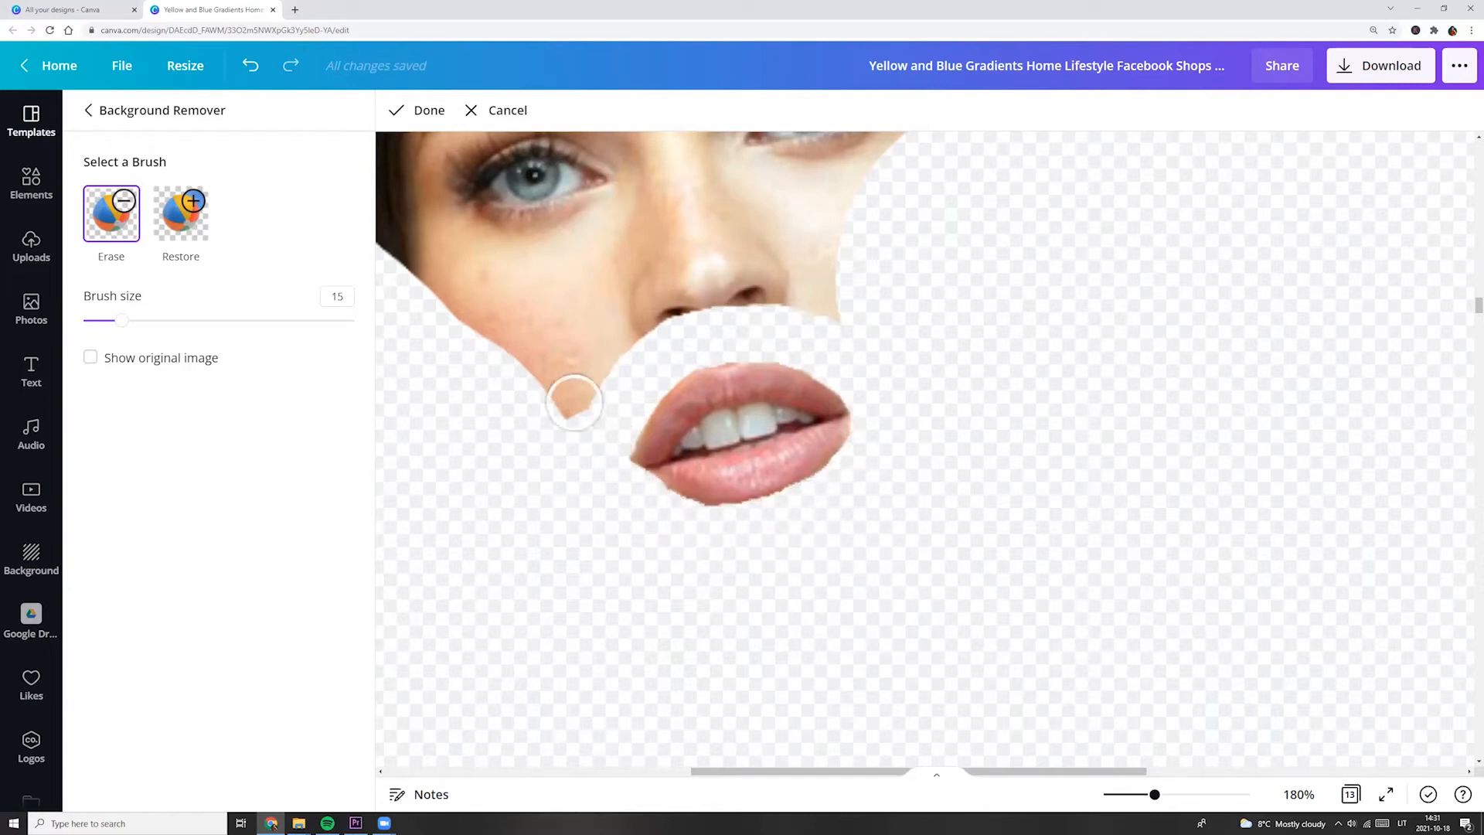
Erase the remaining cheeks, nose and forehead around the eyes with the size 15 Erase brush.
scroll(573, 401, "up", 3)
mouse_move(878, 419)
left_mouse_down()
mouse_move(490, 375)
mouse_move(629, 332)
mouse_move(623, 248)
mouse_move(483, 205)
mouse_move(402, 309)
mouse_move(483, 364)
mouse_move(589, 353)
mouse_move(666, 334)
mouse_move(692, 270)
left_mouse_up()
scroll(680, 309, "up", 3)
mouse_move(460, 365)
left_mouse_down()
mouse_move(811, 289)
mouse_move(897, 335)
mouse_move(735, 599)
mouse_move(814, 590)
mouse_move(795, 571)
mouse_move(857, 556)
mouse_move(832, 566)
mouse_move(726, 525)
mouse_move(888, 460)
mouse_move(755, 475)
mouse_move(735, 501)
left_mouse_up()
Restore missing edge detail on the cutout with a smaller Restore brush.
left_click_drag(1154, 795, 1175, 795)
left_click(185, 218)
left_click_drag(121, 320, 109, 320)
left_click_drag(771, 530, 749, 537)
Erase the leftover skin around both eyes with the Erase brush at size 7.
left_click(111, 214)
left_click_drag(110, 320, 100, 320)
mouse_move(687, 572)
left_mouse_down()
mouse_move(717, 593)
mouse_move(820, 583)
mouse_move(852, 517)
mouse_move(798, 477)
mouse_move(719, 496)
mouse_move(692, 534)
left_mouse_up()
left_click_drag(803, 776, 653, 774)
mouse_move(774, 599)
left_mouse_down()
mouse_move(875, 544)
mouse_move(820, 670)
mouse_move(995, 627)
mouse_move(870, 568)
mouse_move(834, 603)
mouse_move(950, 583)
mouse_move(831, 680)
mouse_move(805, 635)
left_mouse_up()
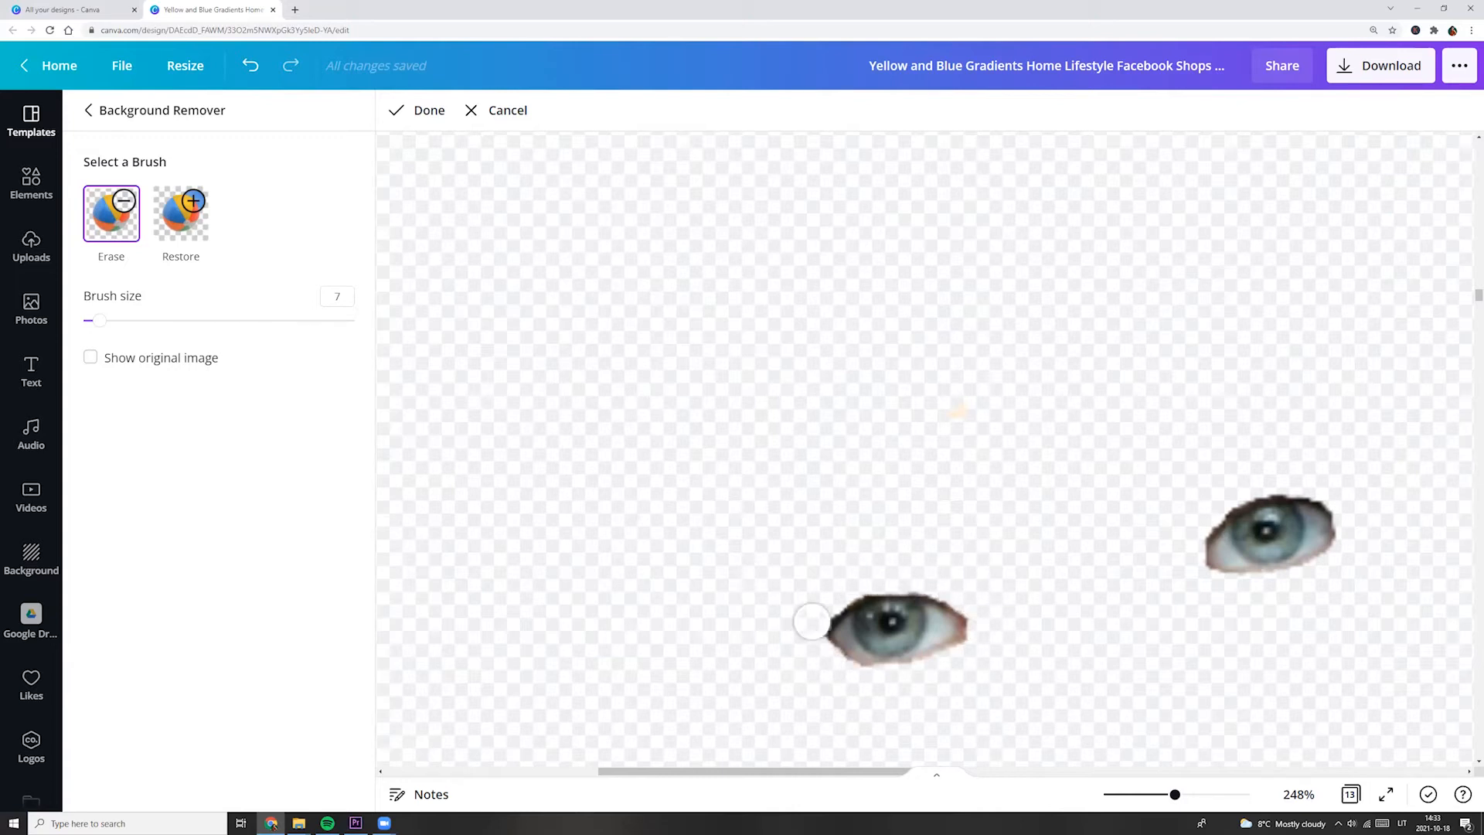
Finish the brush edits and apply the background removal, keeping only the eyes and lips of the photo.
left_click(181, 213)
left_click_drag(1175, 793, 1129, 795)
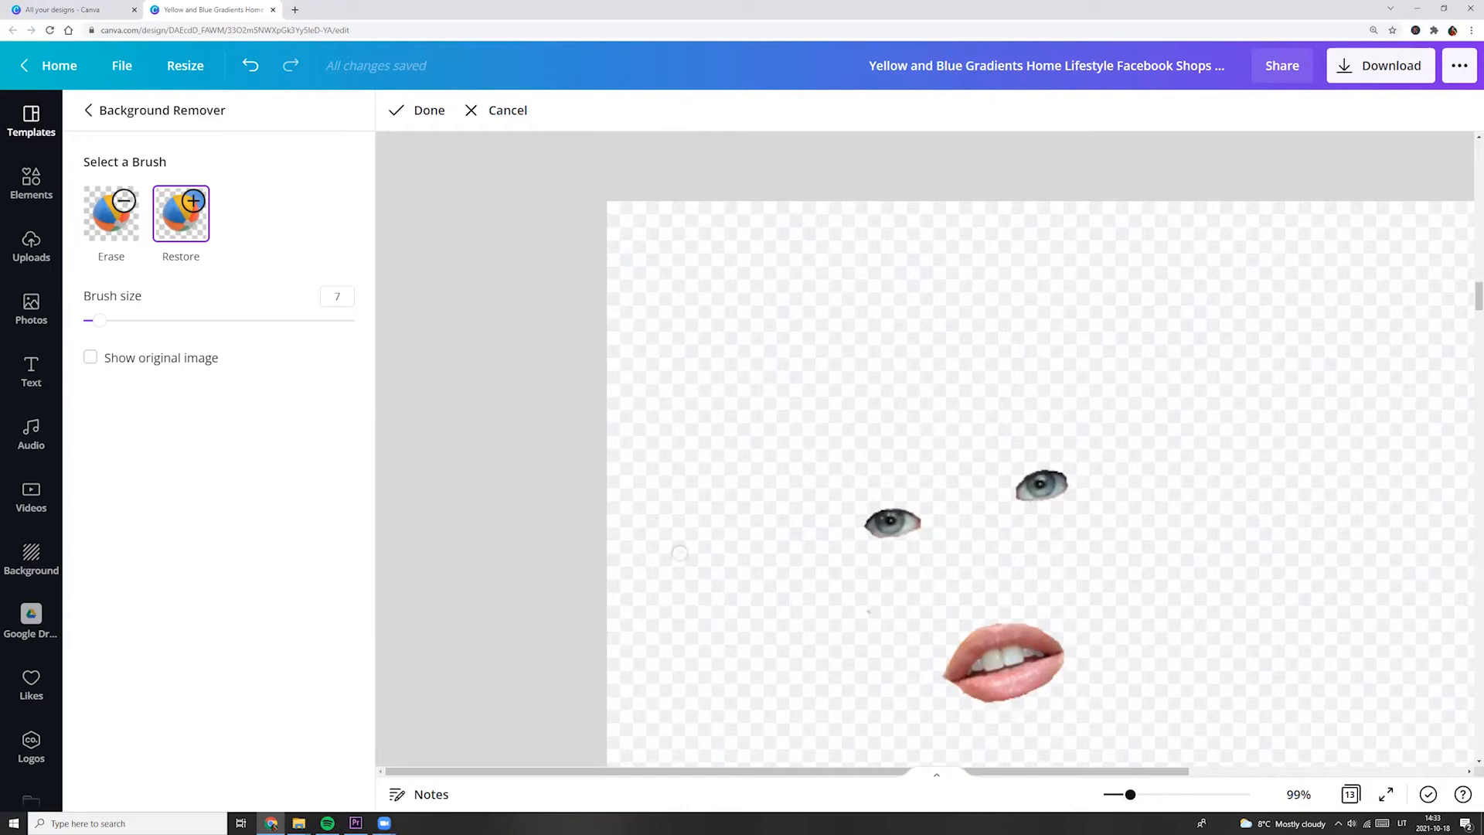
scroll(408, 230, "down", 1)
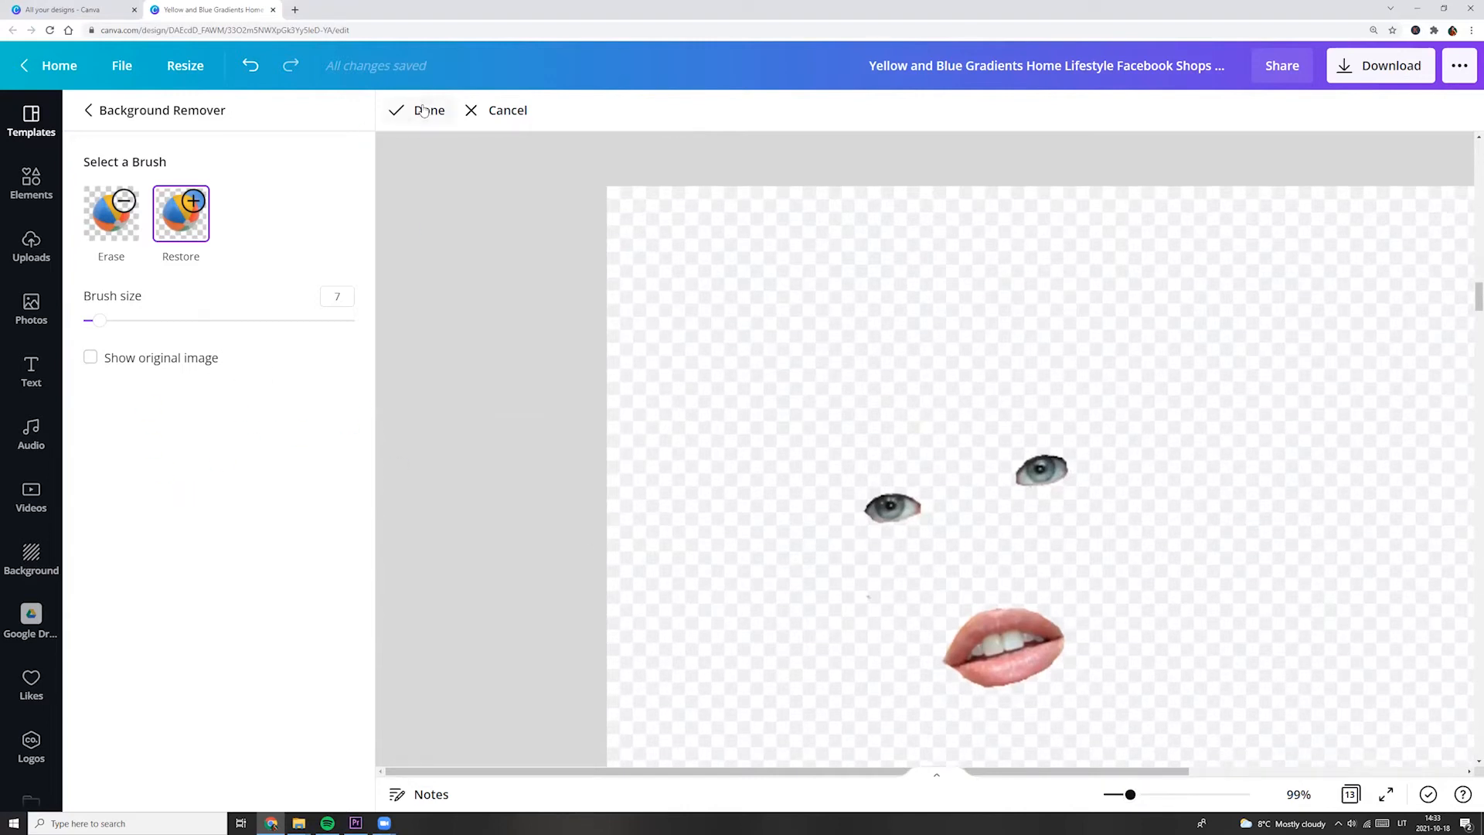
left_click(427, 112)
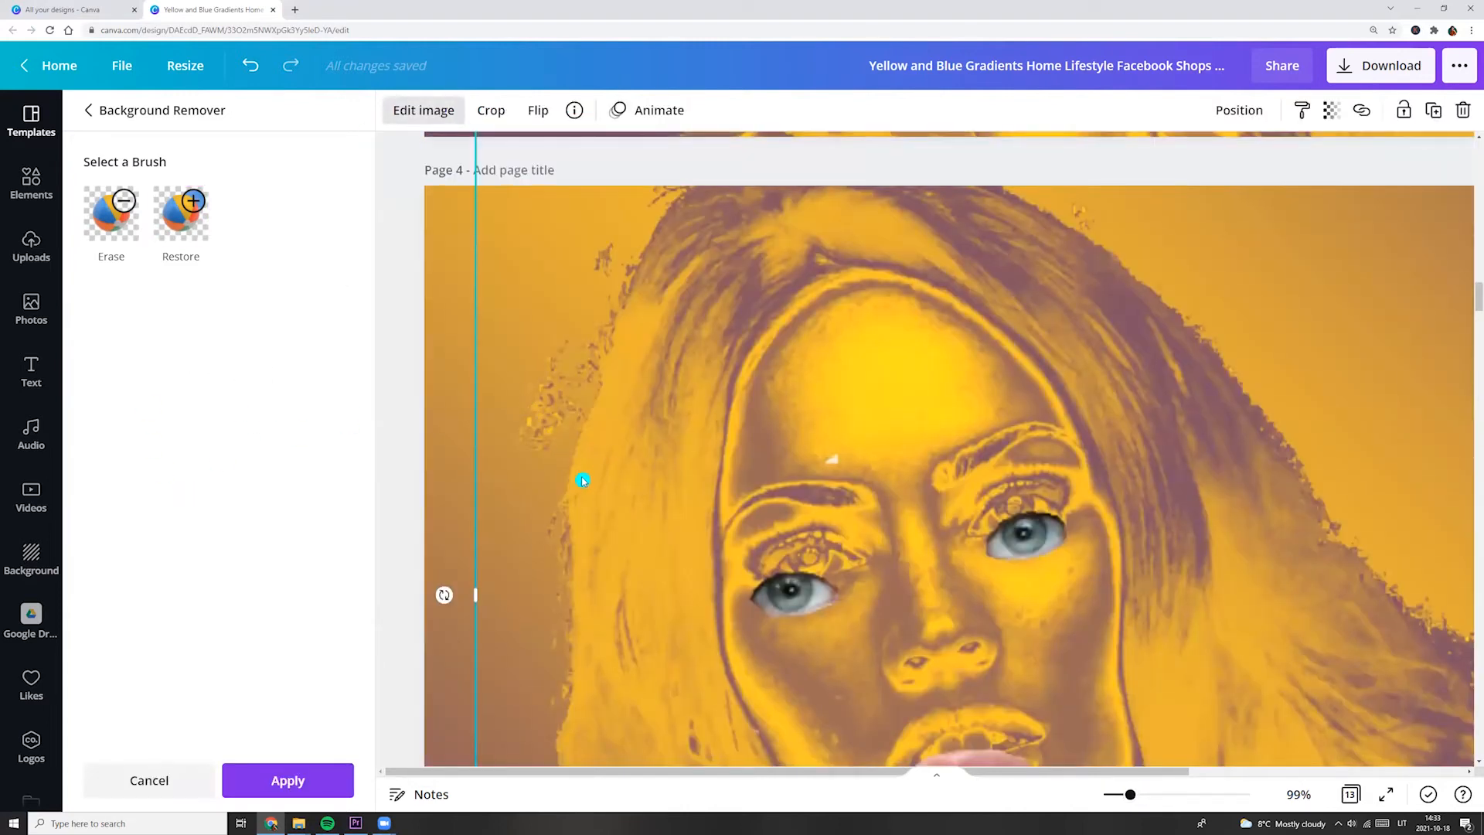
scroll(794, 579, "down", 5)
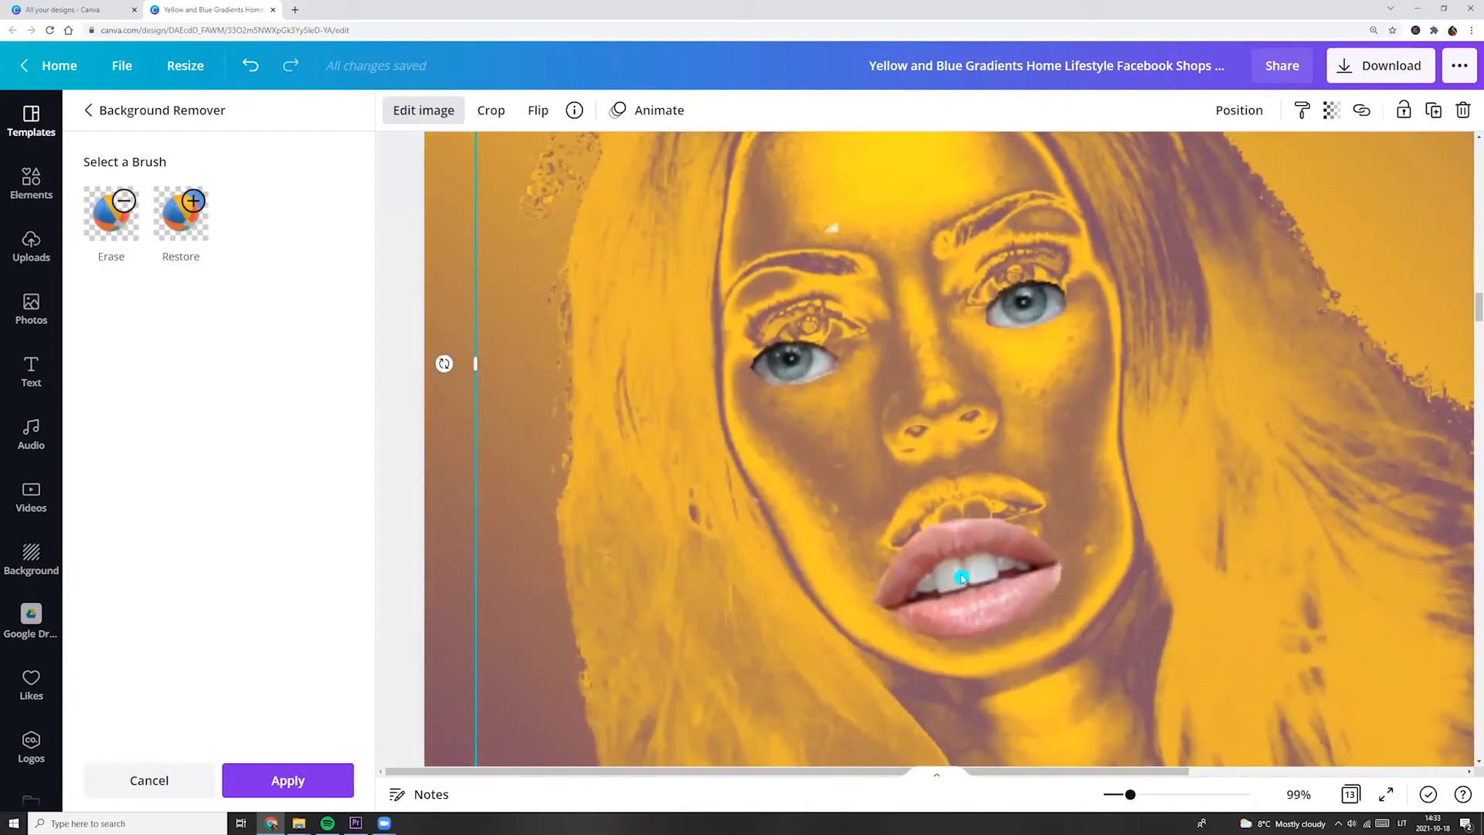
left_click(288, 781)
Move and resize the eyes-and-lips cutout to fit over the duotone woman's eyes and mouth.
left_click_drag(949, 558, 953, 510)
left_click_drag(1129, 794, 1119, 794)
left_click_drag(1176, 687, 1154, 675)
mouse_move(1005, 572)
left_mouse_down()
mouse_move(1000, 595)
mouse_move(1017, 586)
left_mouse_up()
left_click_drag(1172, 687, 1242, 754)
left_click_drag(1067, 602, 1019, 580)
left_click_drag(1202, 739, 1250, 787)
mouse_move(1081, 596)
left_mouse_down()
mouse_move(1081, 557)
mouse_move(1070, 569)
left_mouse_up()
scroll(1069, 569, "down", 1)
left_click_drag(1233, 694, 999, 464)
left_click_drag(798, 341, 902, 460)
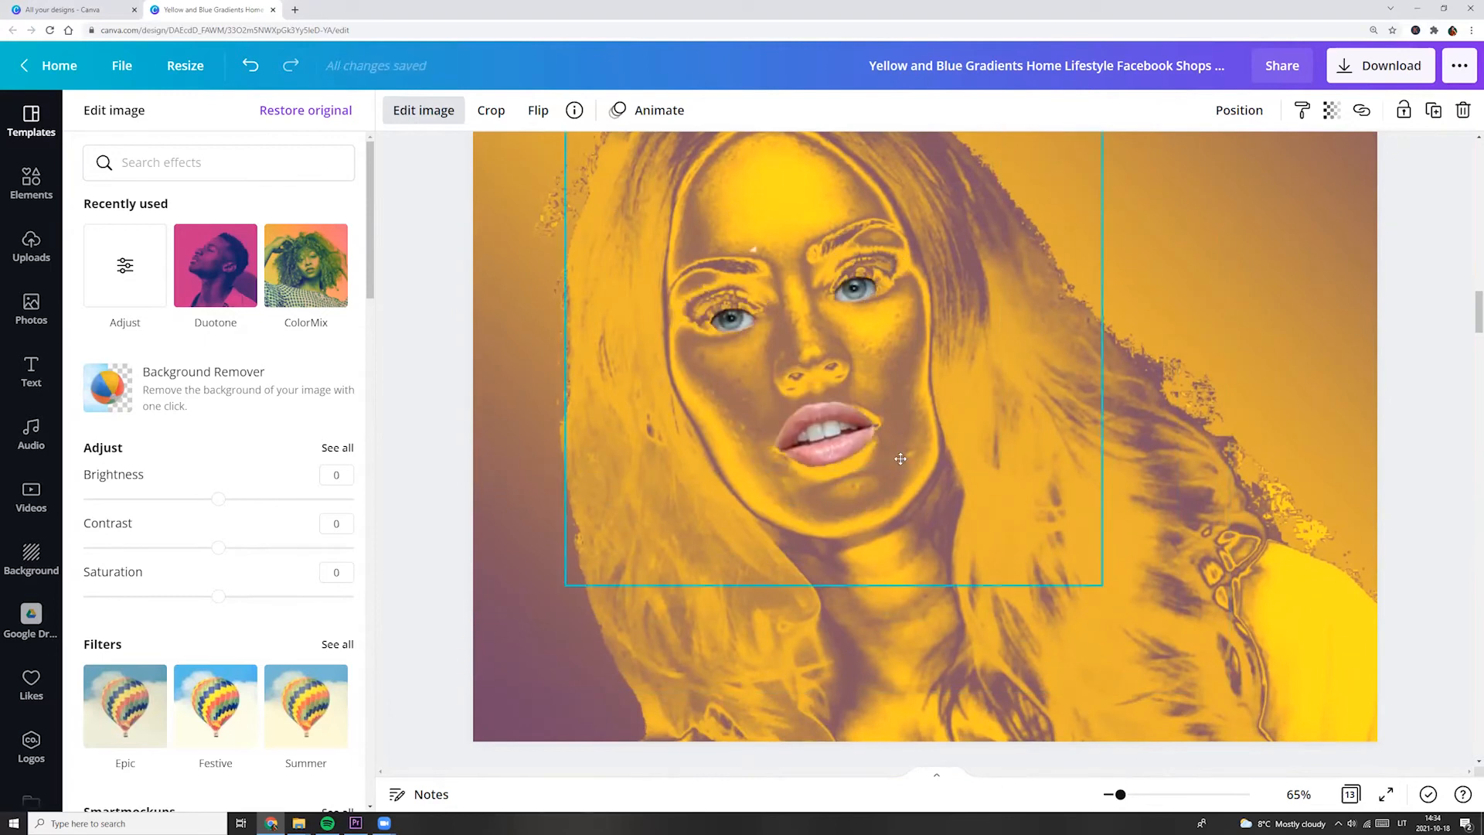
Enlarge the cutout slightly and fine-tune its position over the duotone eyes and mouth, then deselect it.
scroll(649, 525, "up", 2)
left_click_drag(649, 525, 652, 537)
left_click_drag(556, 217, 542, 204)
left_click_drag(662, 515, 673, 520)
left_click_drag(553, 209, 540, 197)
scroll(1259, 540, "down", 1)
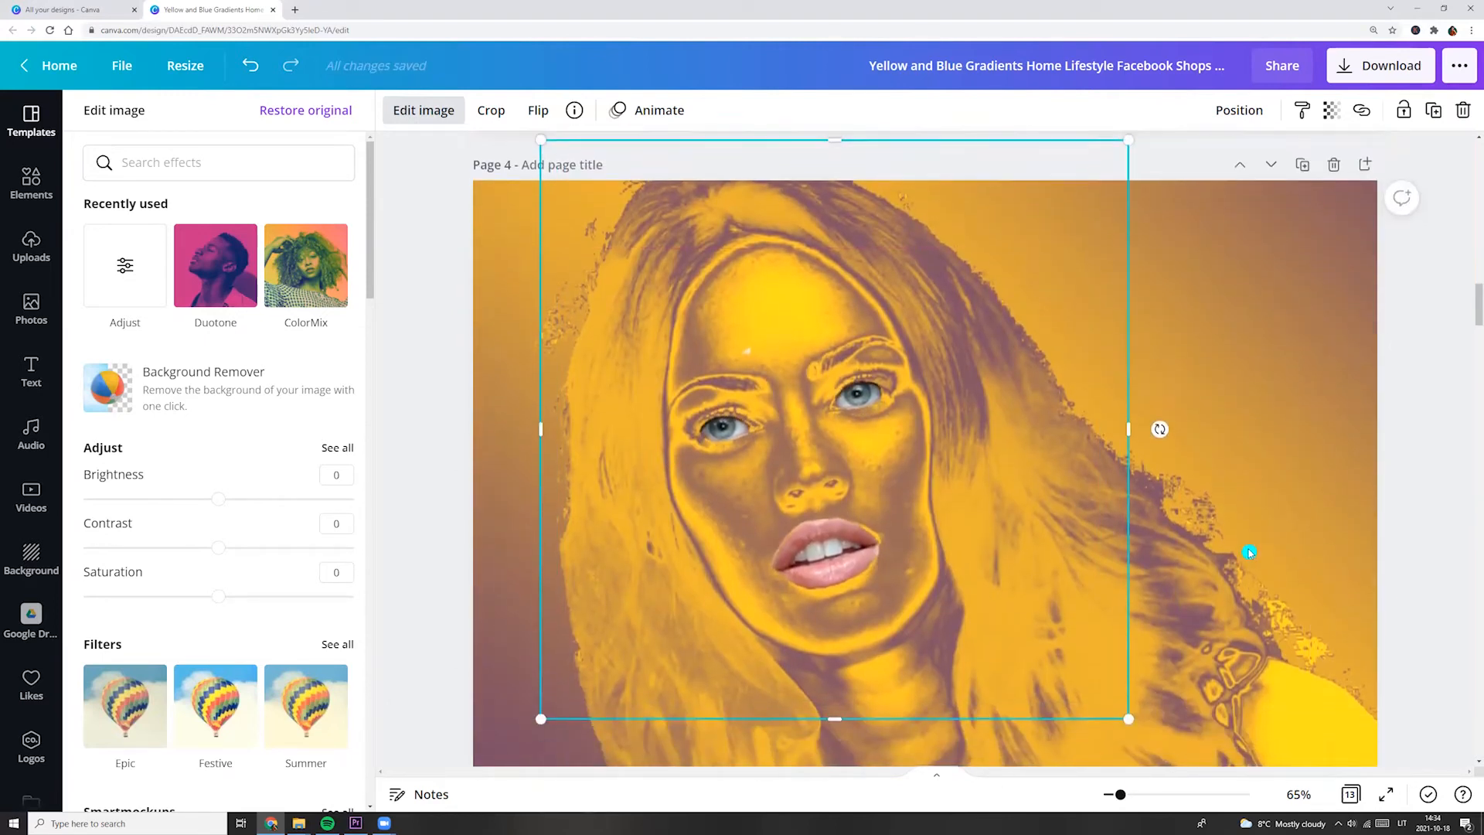
scroll(1348, 640, "up", 1)
left_click(1445, 547)
scroll(1438, 564, "down", 1)
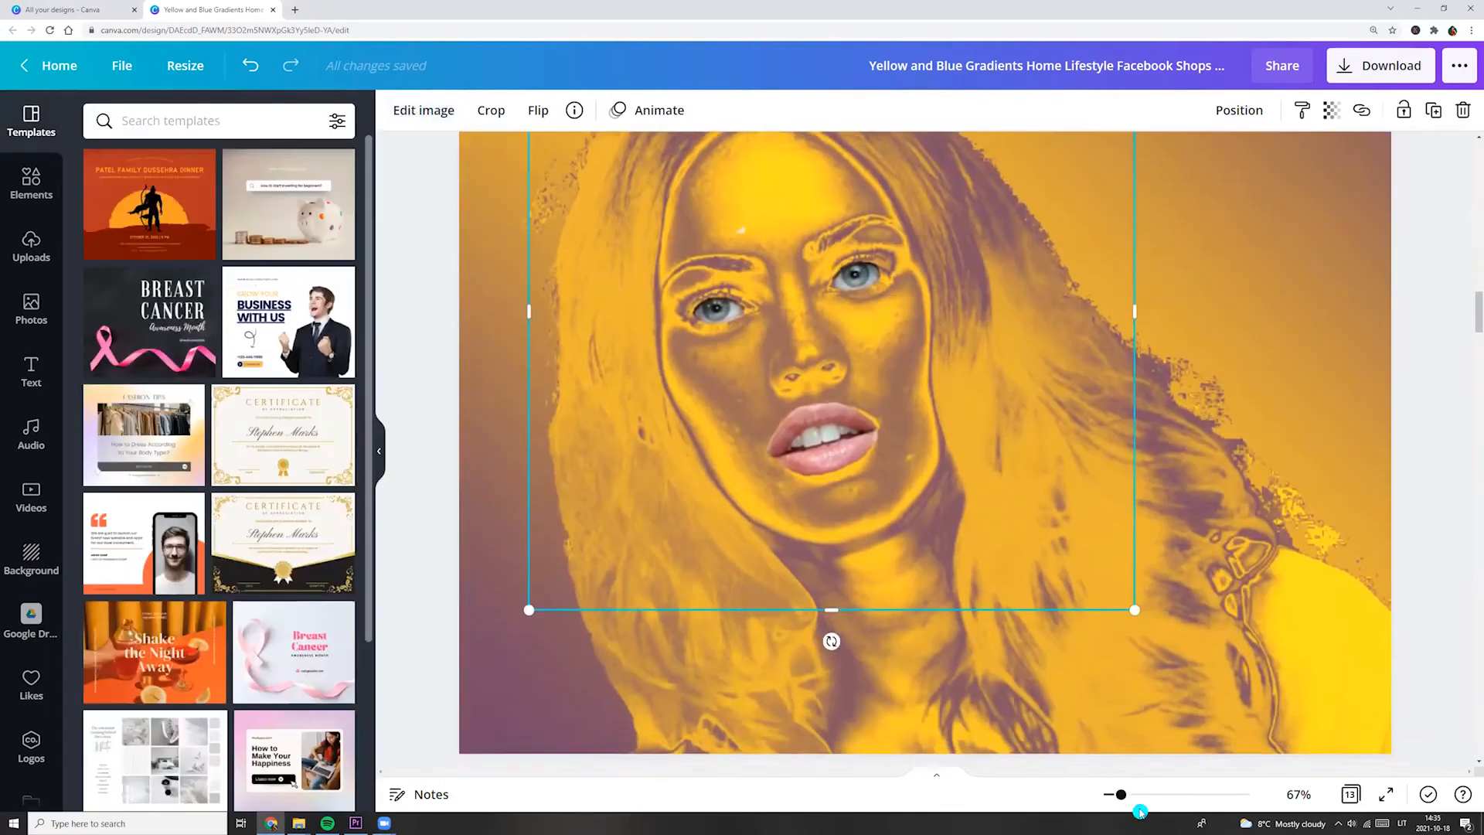
left_click_drag(1120, 795, 1119, 805)
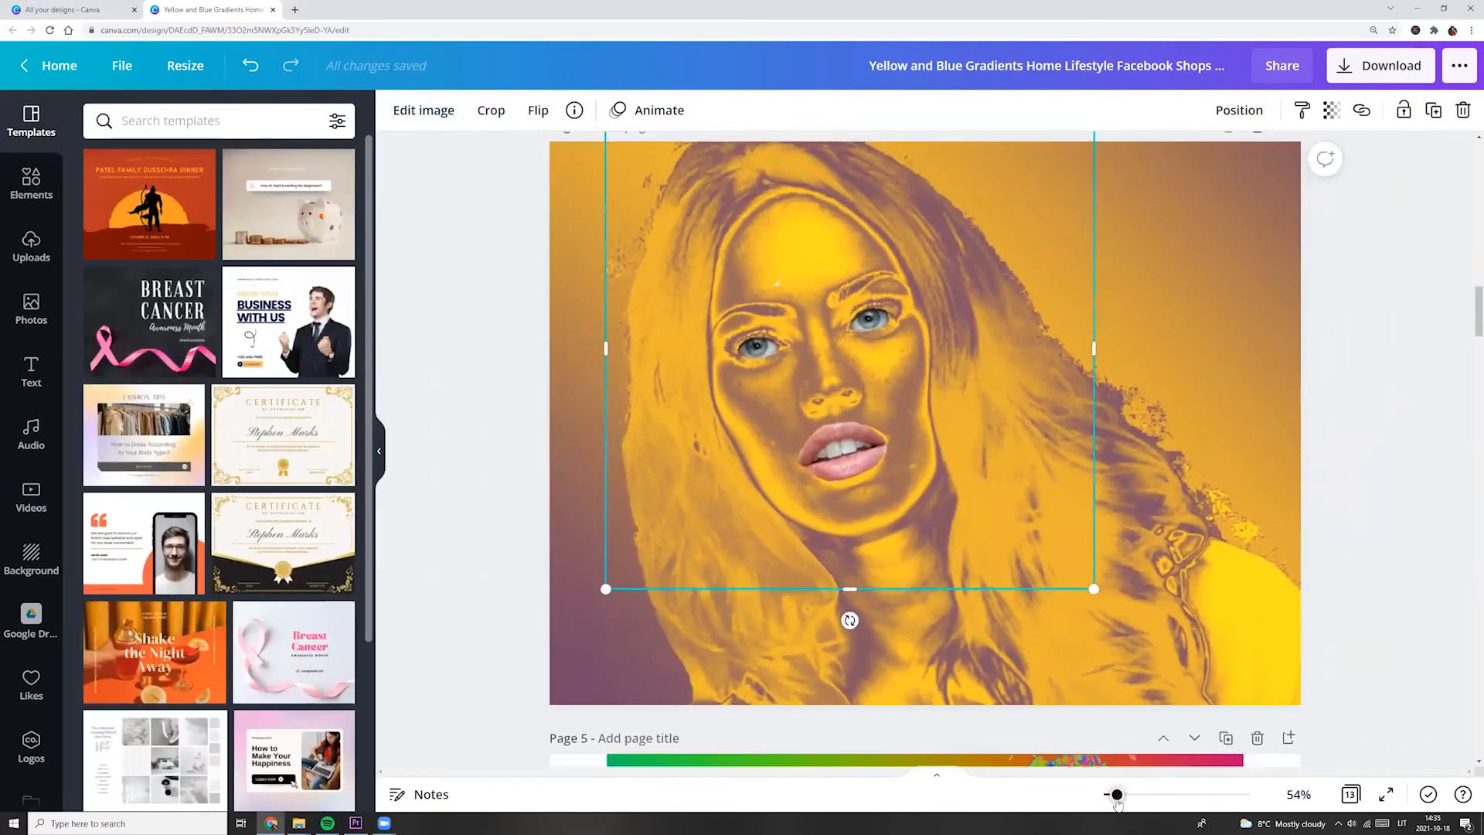
left_click(1330, 488)
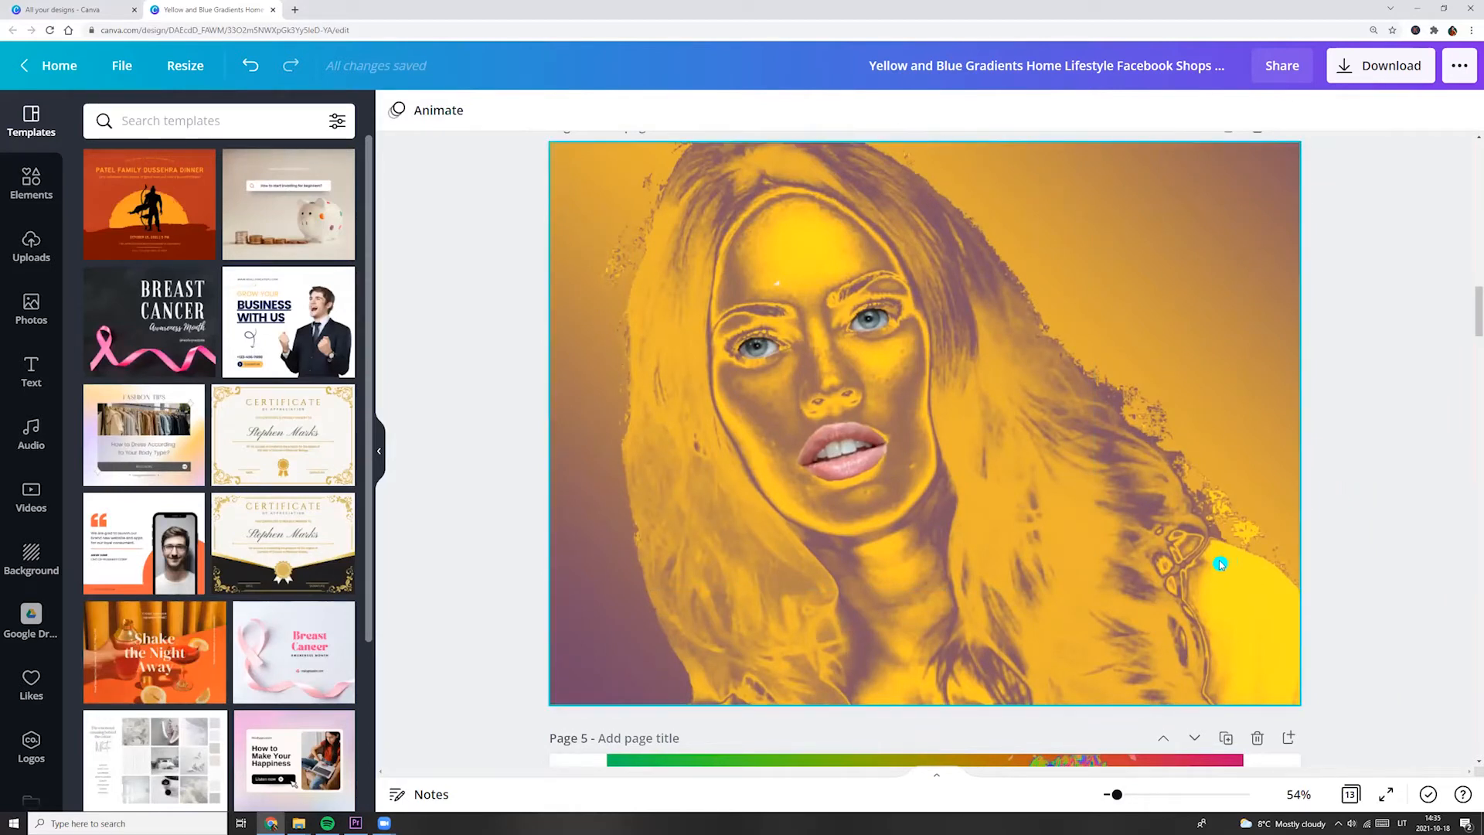
Duplicate page 6 with the duotone man in sunglasses.
scroll(1227, 564, "down", 15)
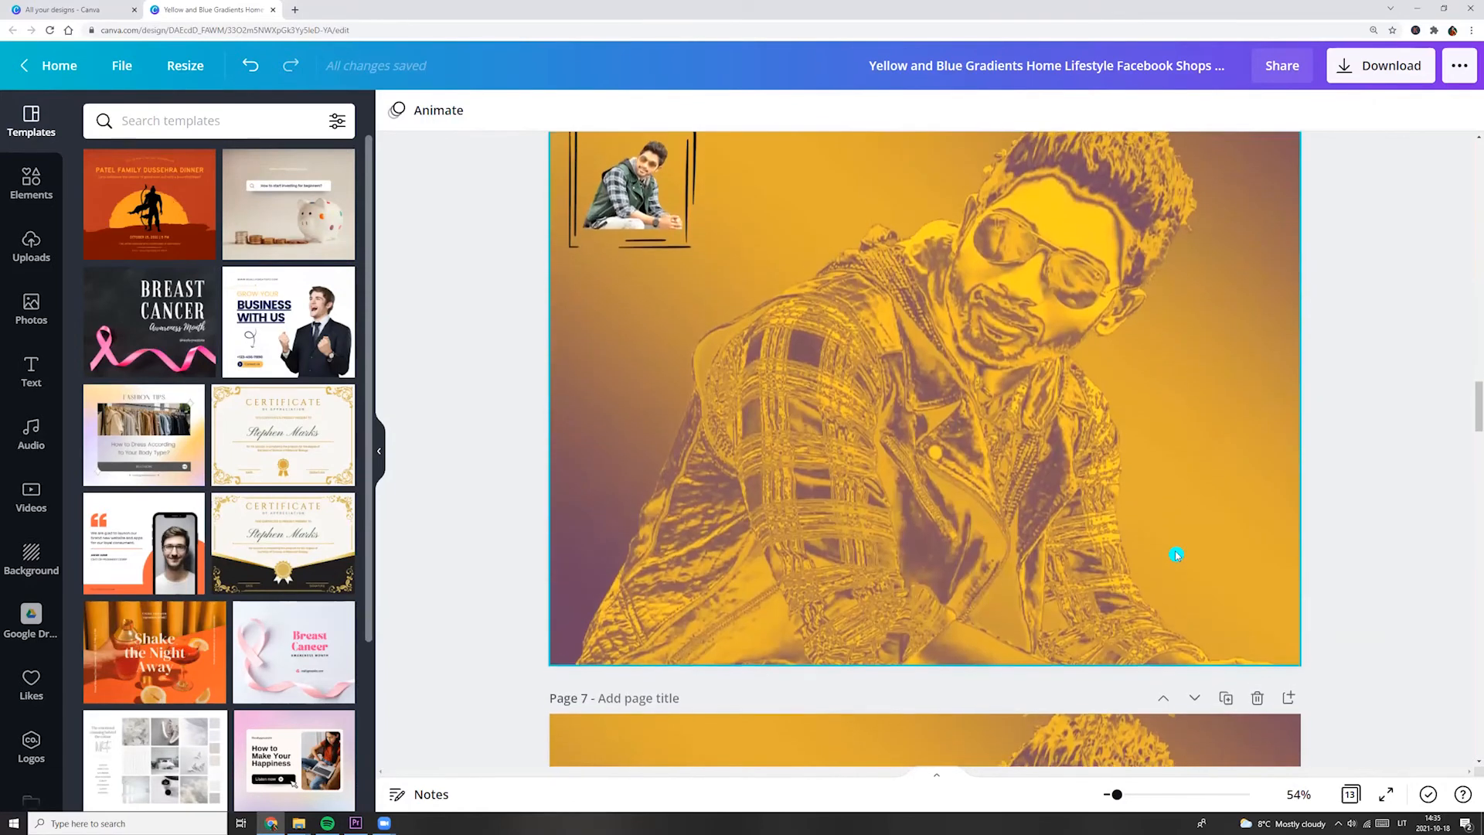
scroll(1176, 554, "up", 1)
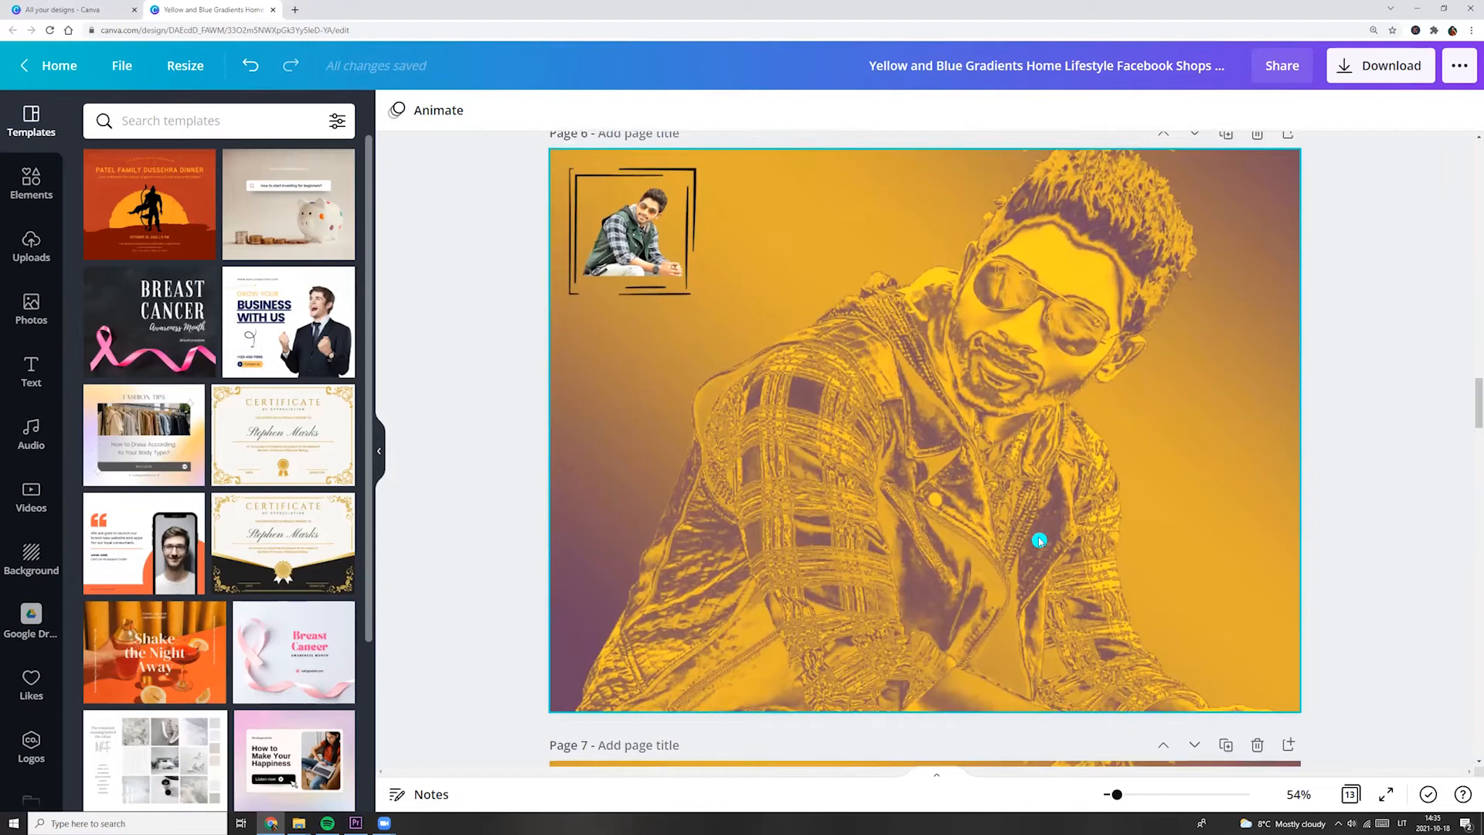
scroll(1039, 541, "down", 5)
scroll(1097, 563, "up", 8)
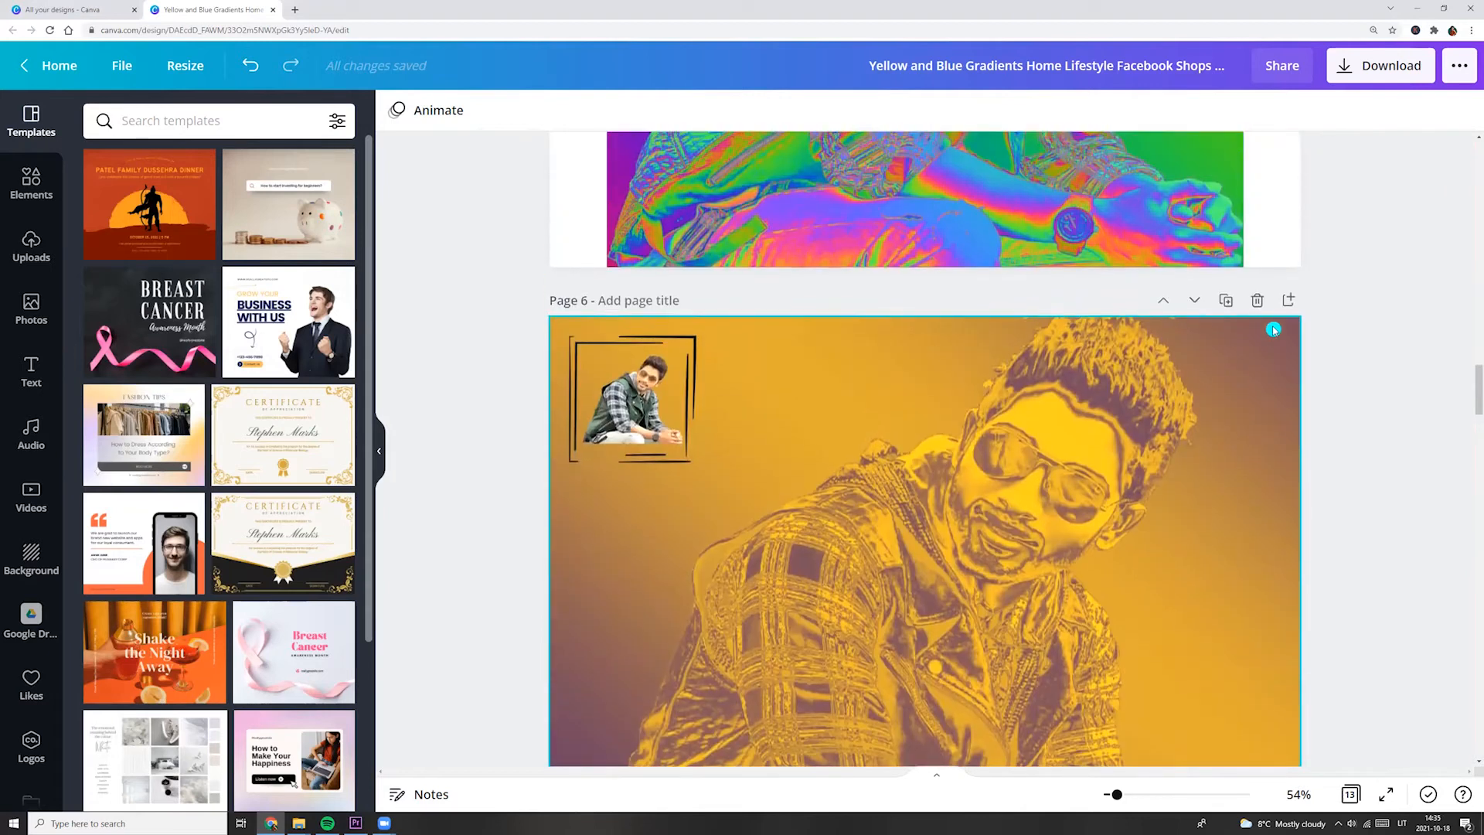
left_click(1225, 302)
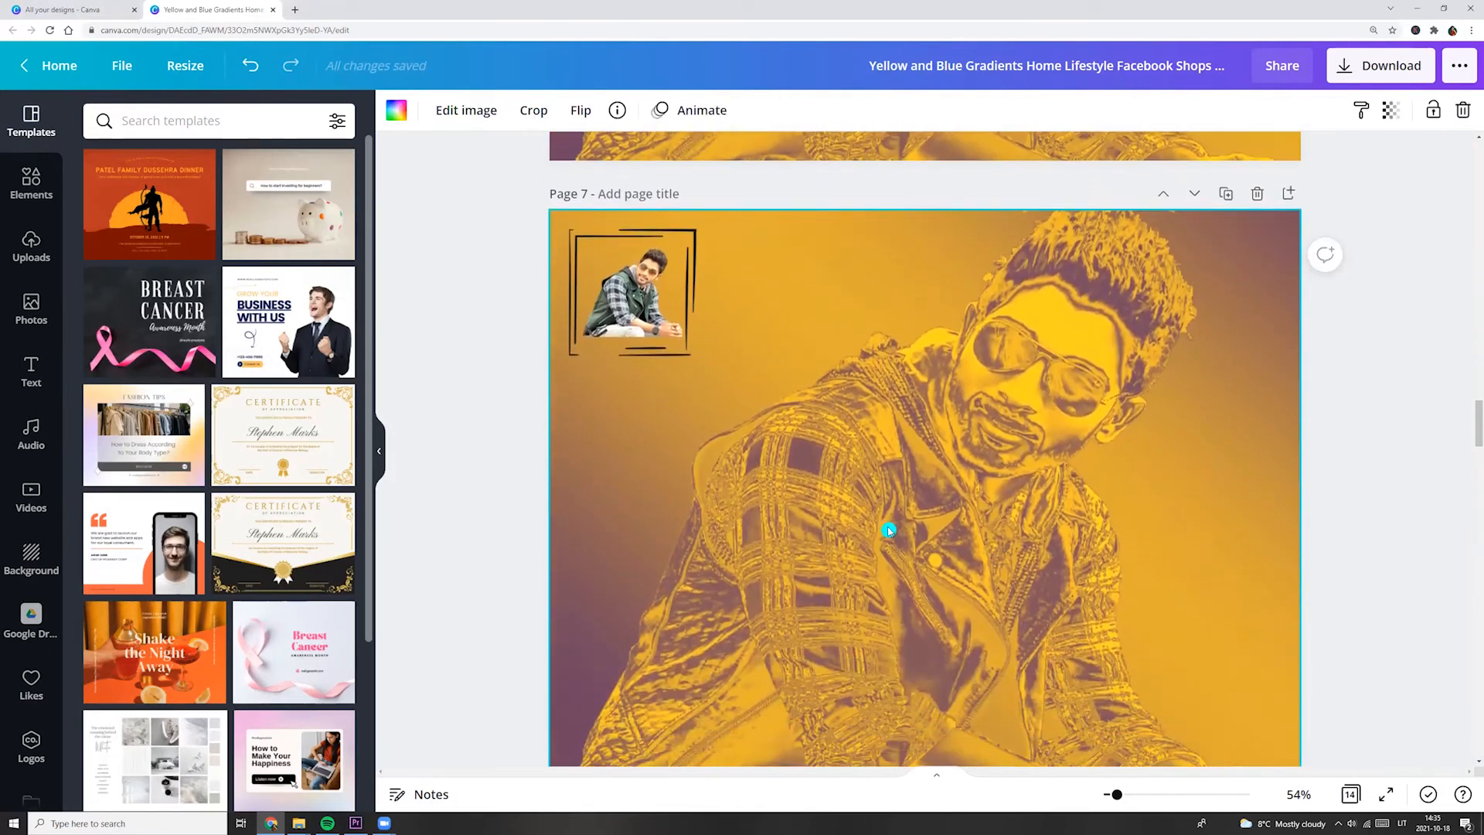
Remove the sketched frame on page 7 and enlarge the small photo of the man over his duotone portrait.
left_click_drag(679, 350, 1042, 642)
left_click_drag(666, 310, 608, 259)
left_click_drag(1042, 643, 1242, 763)
left_click_drag(938, 490, 977, 469)
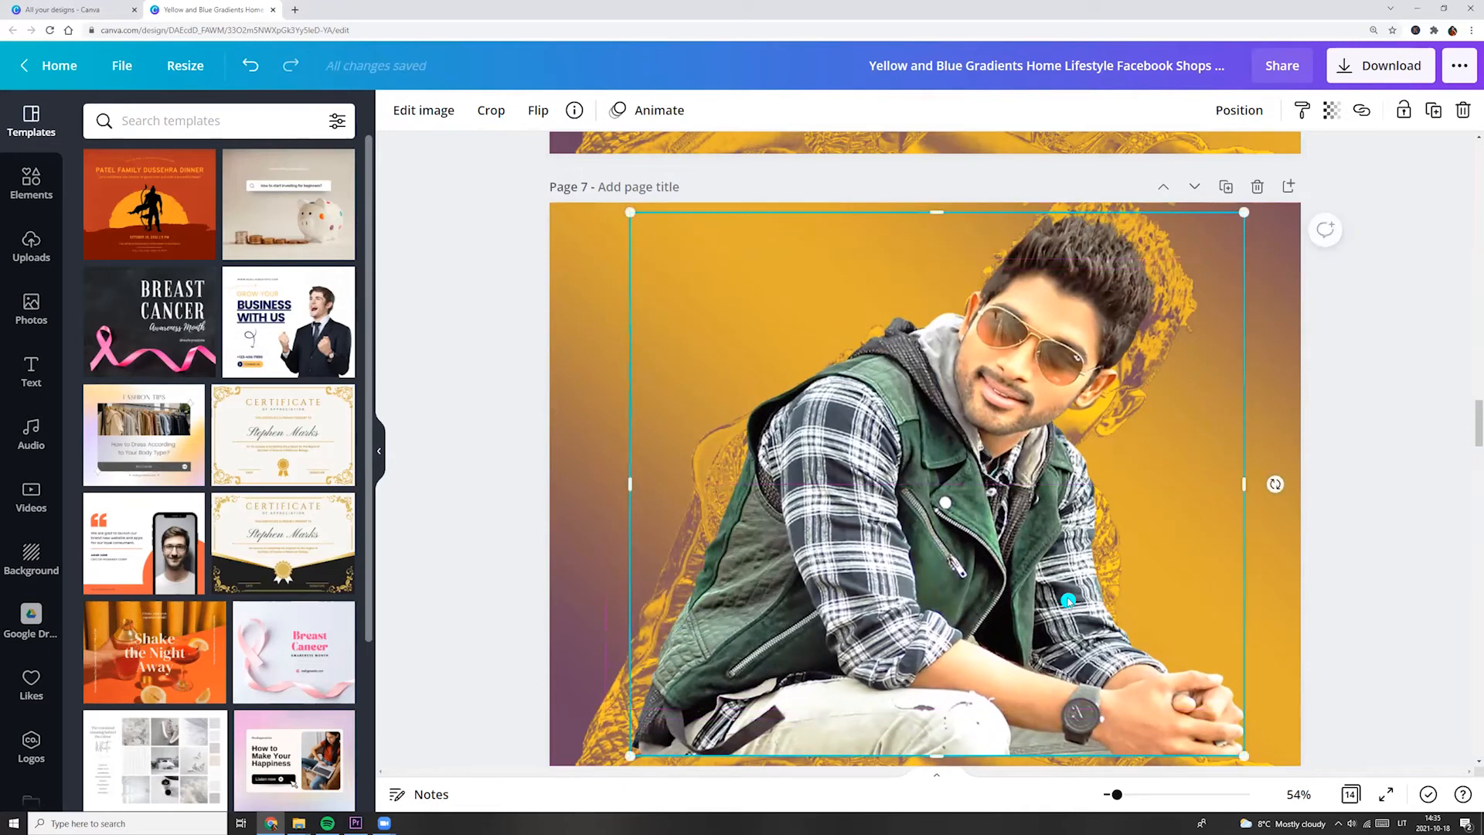
Crop the man's photo on both sides and at its lower edge to the head and shoulders.
scroll(1235, 376, "down", 3)
left_click_drag(1243, 312, 1175, 317)
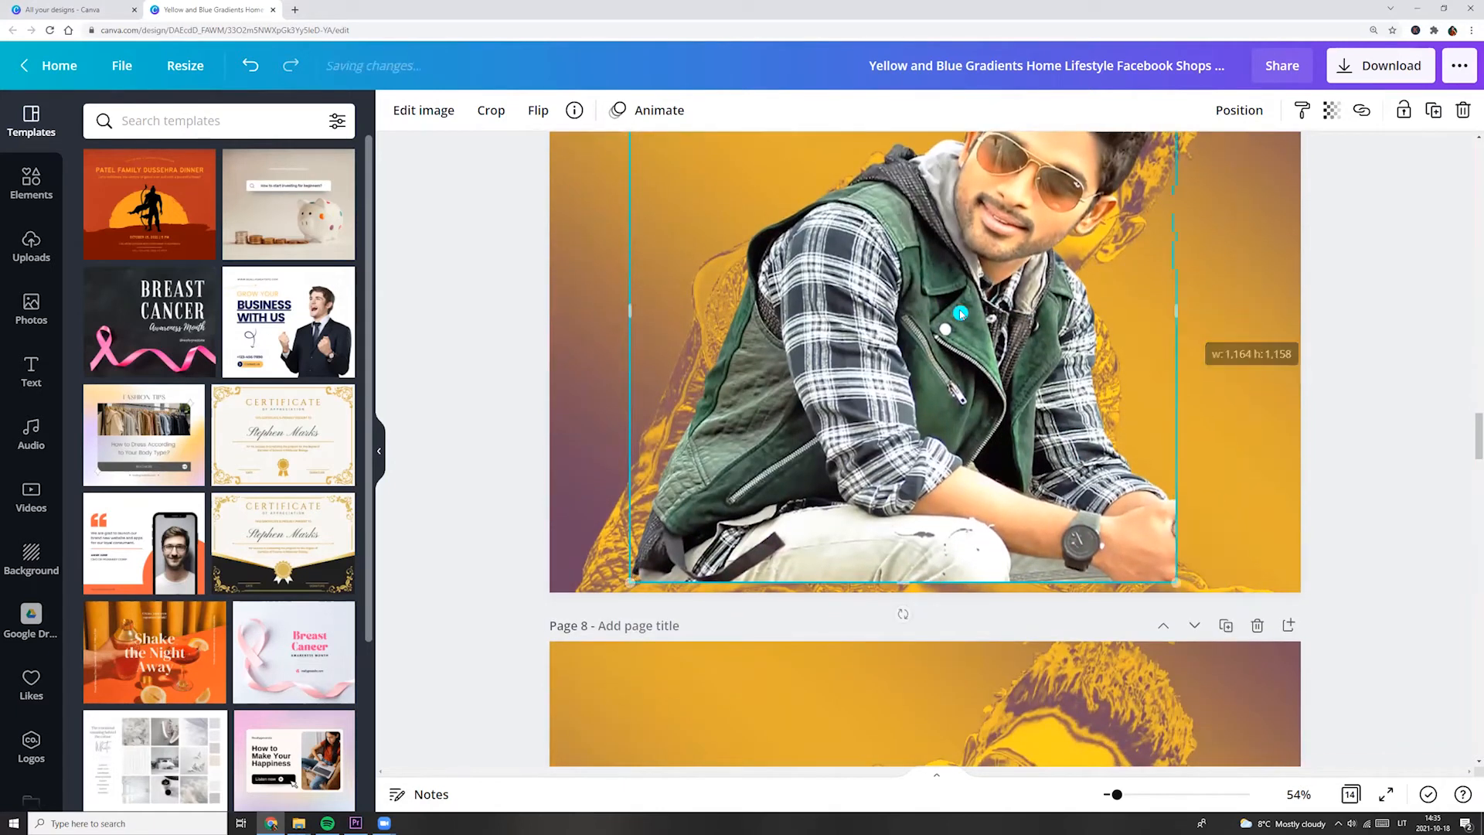
left_click_drag(630, 311, 848, 320)
left_click_drag(1011, 581, 1082, 335)
scroll(1103, 576, "up", 5)
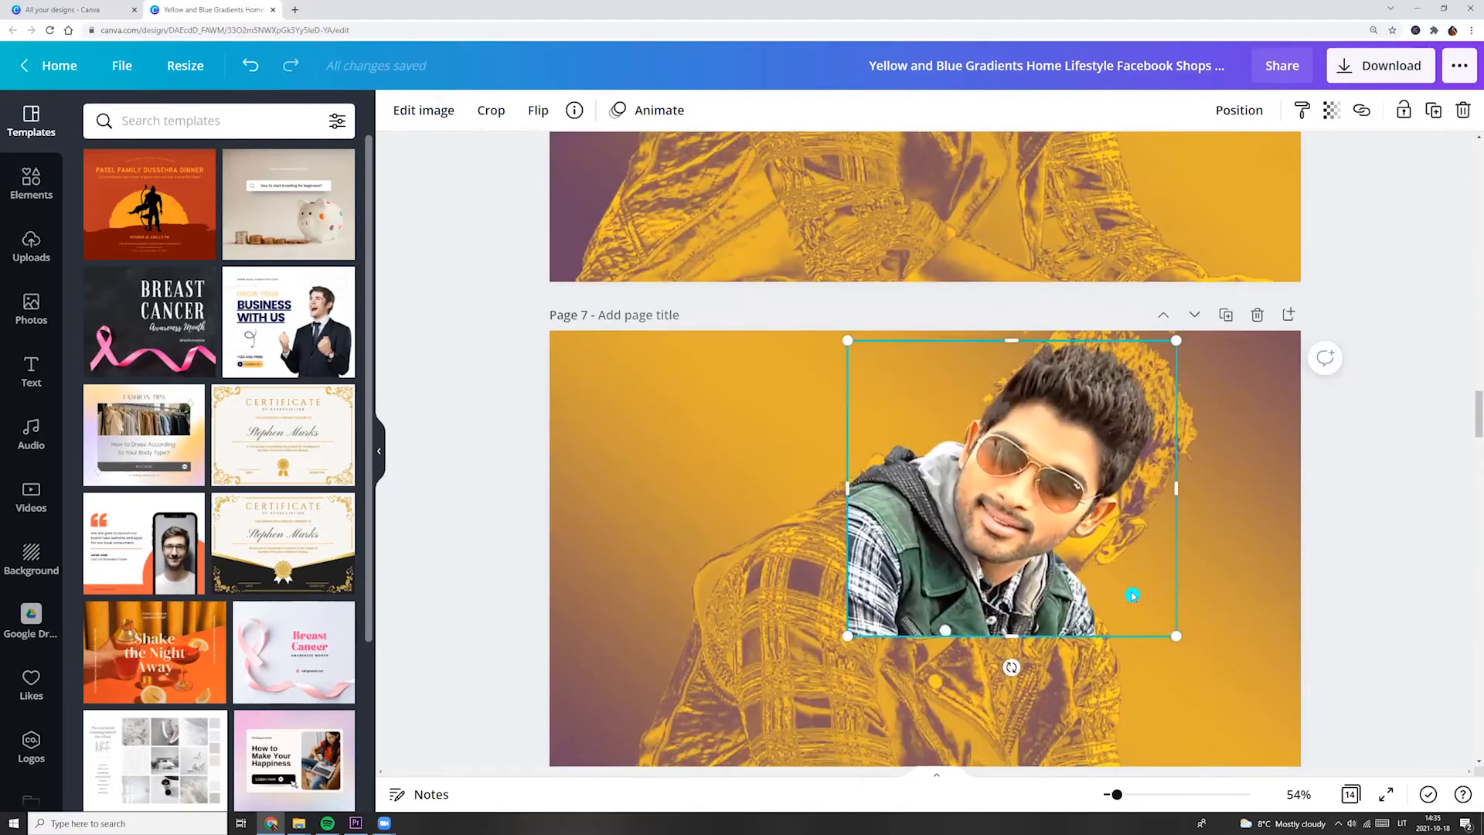
Enlarge the cropped photo and position it so the man's face covers his duotone face on page 7.
left_click_drag(1194, 694, 1240, 737)
left_click_drag(825, 376, 815, 365)
left_click_drag(1223, 724, 1242, 748)
left_click_drag(1028, 611, 1015, 613)
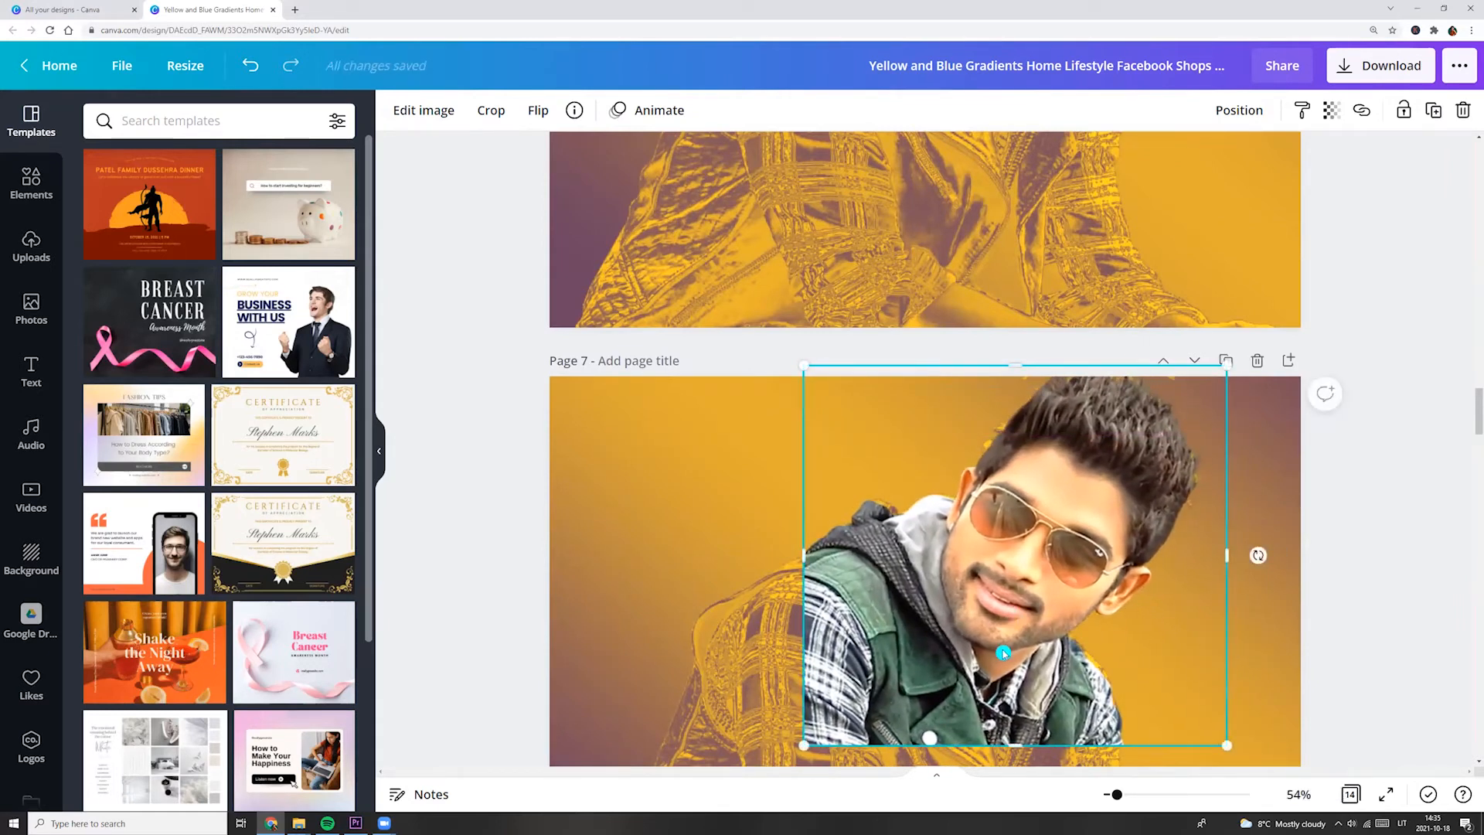
Remove the background of the man's photo with the Background Remover.
left_click(424, 110)
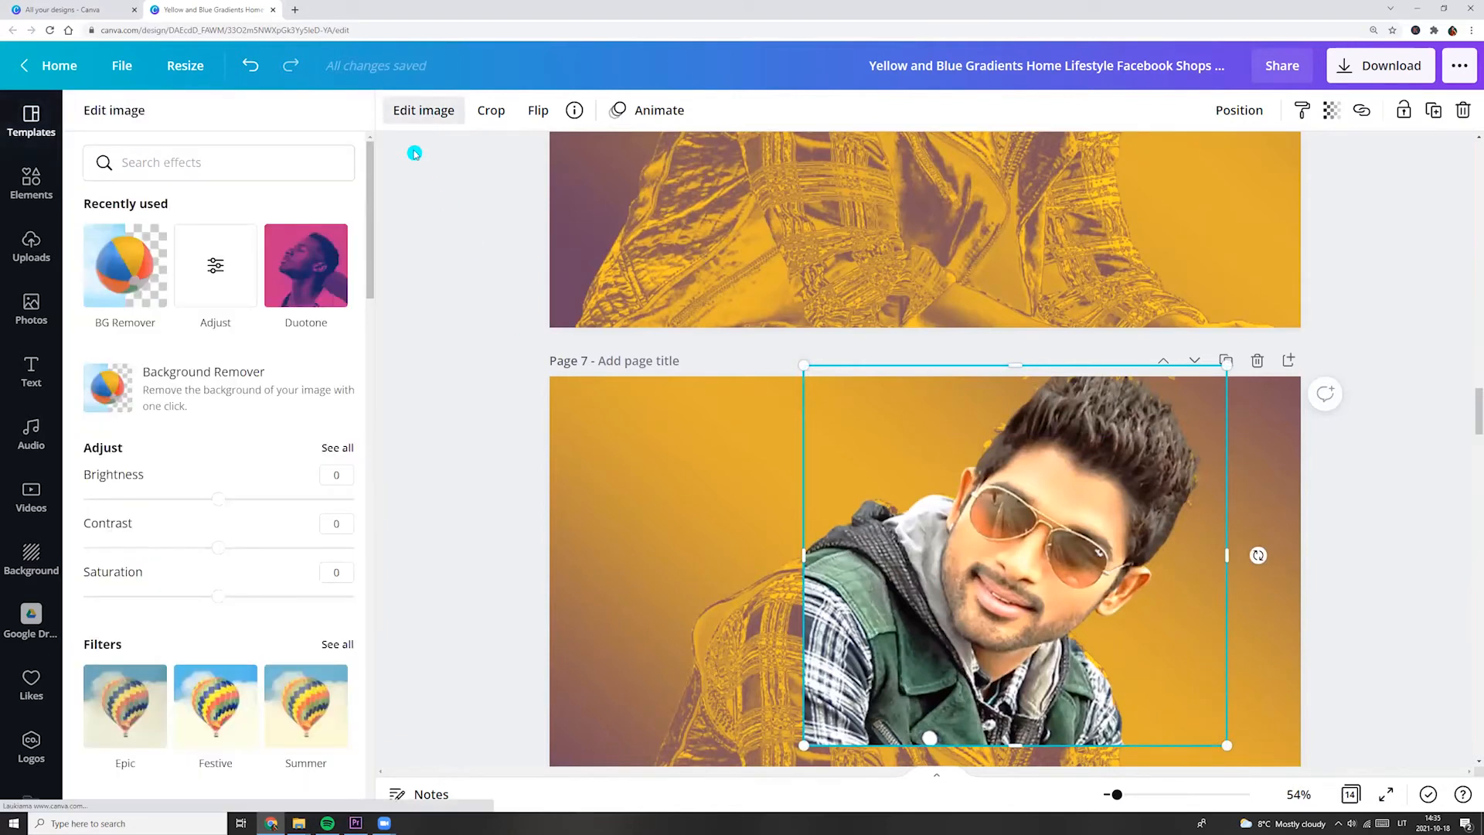
left_click(207, 373)
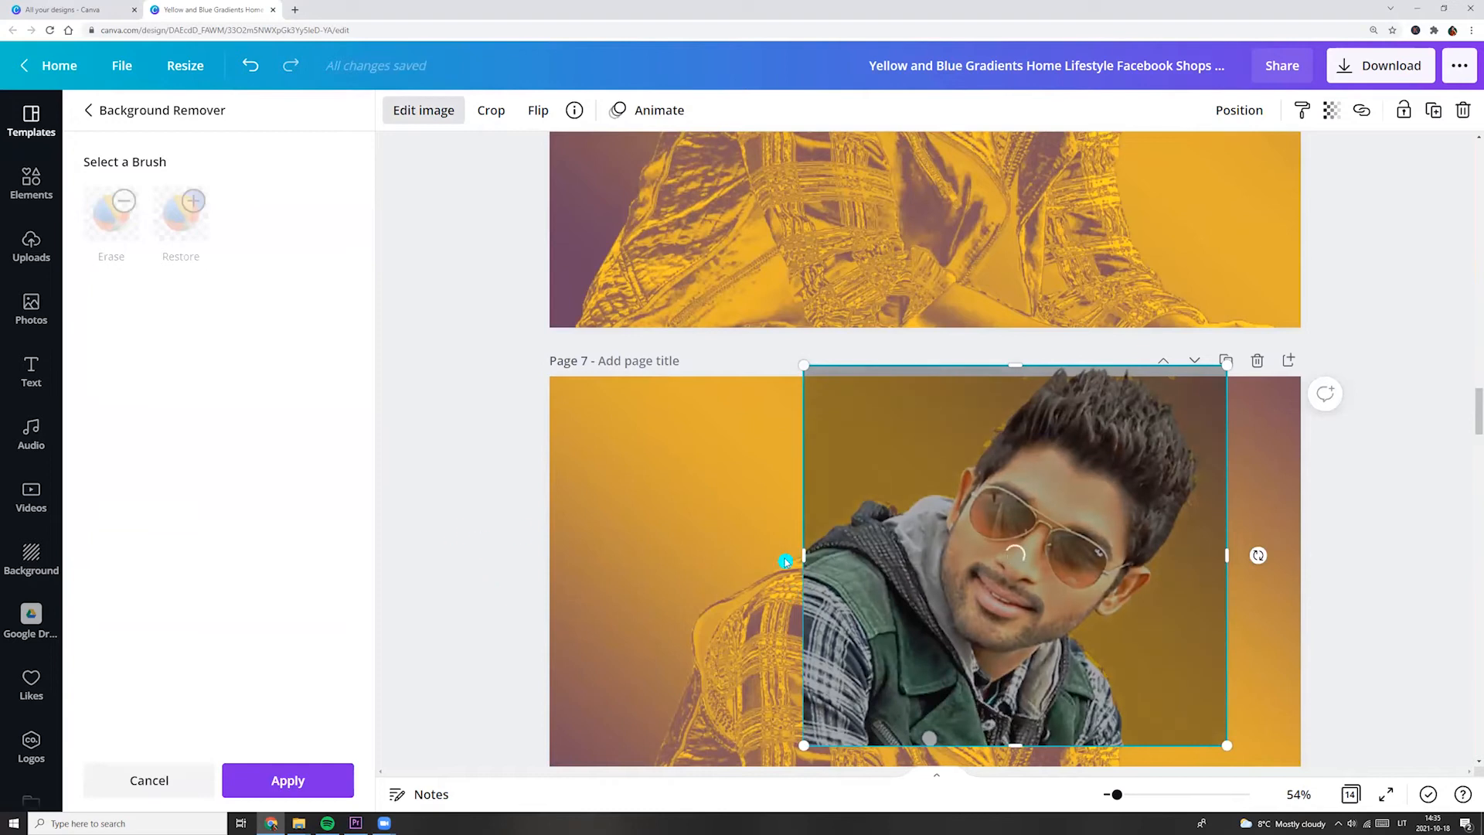
left_click_drag(1115, 795, 1130, 796)
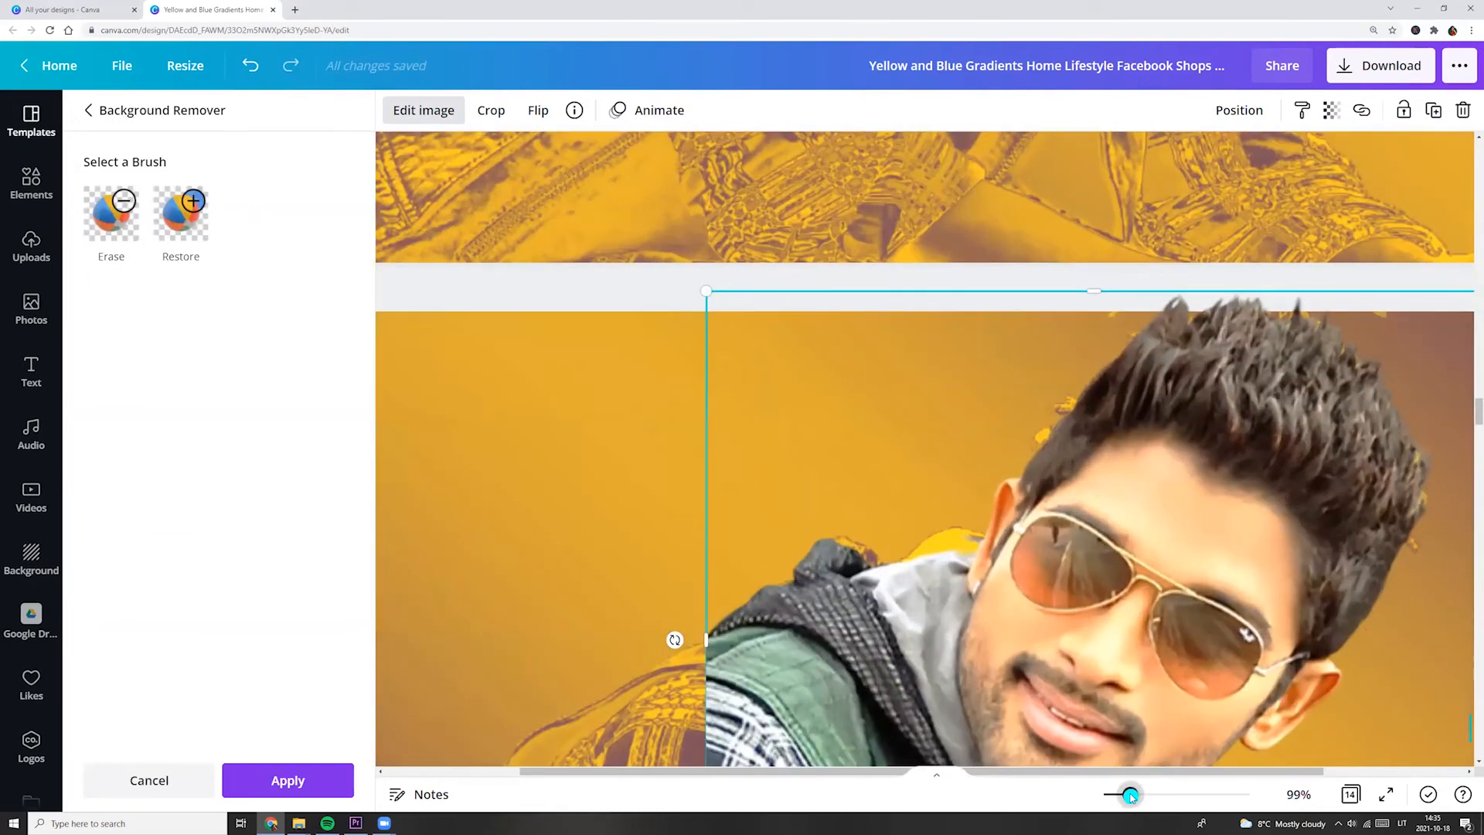
scroll(913, 526, "down", 3)
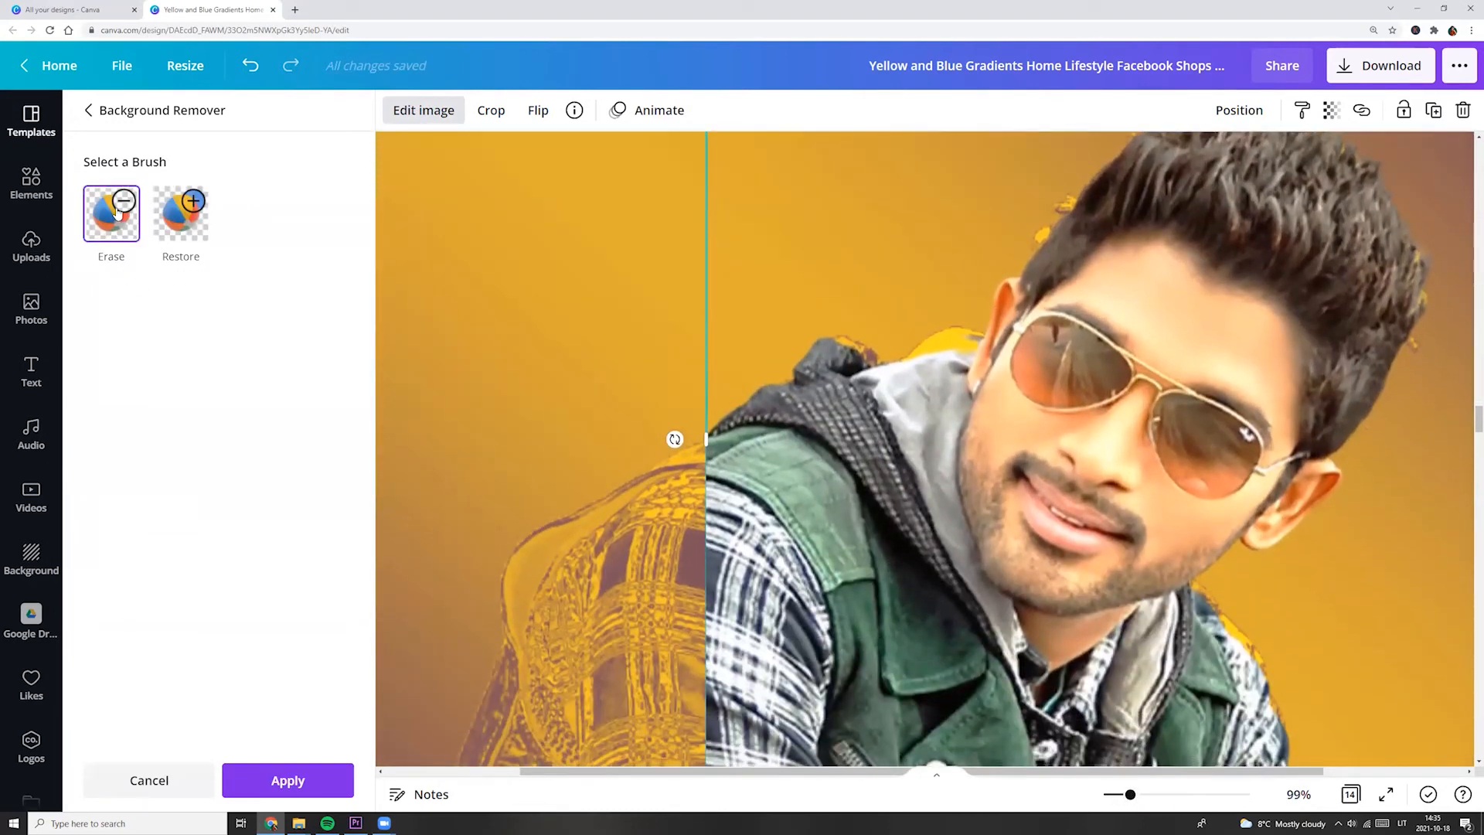
Erase the man's clothing, arms and legs from the photo with an Erase brush of size 100.
left_click(117, 210)
left_click_drag(1069, 775, 1201, 775)
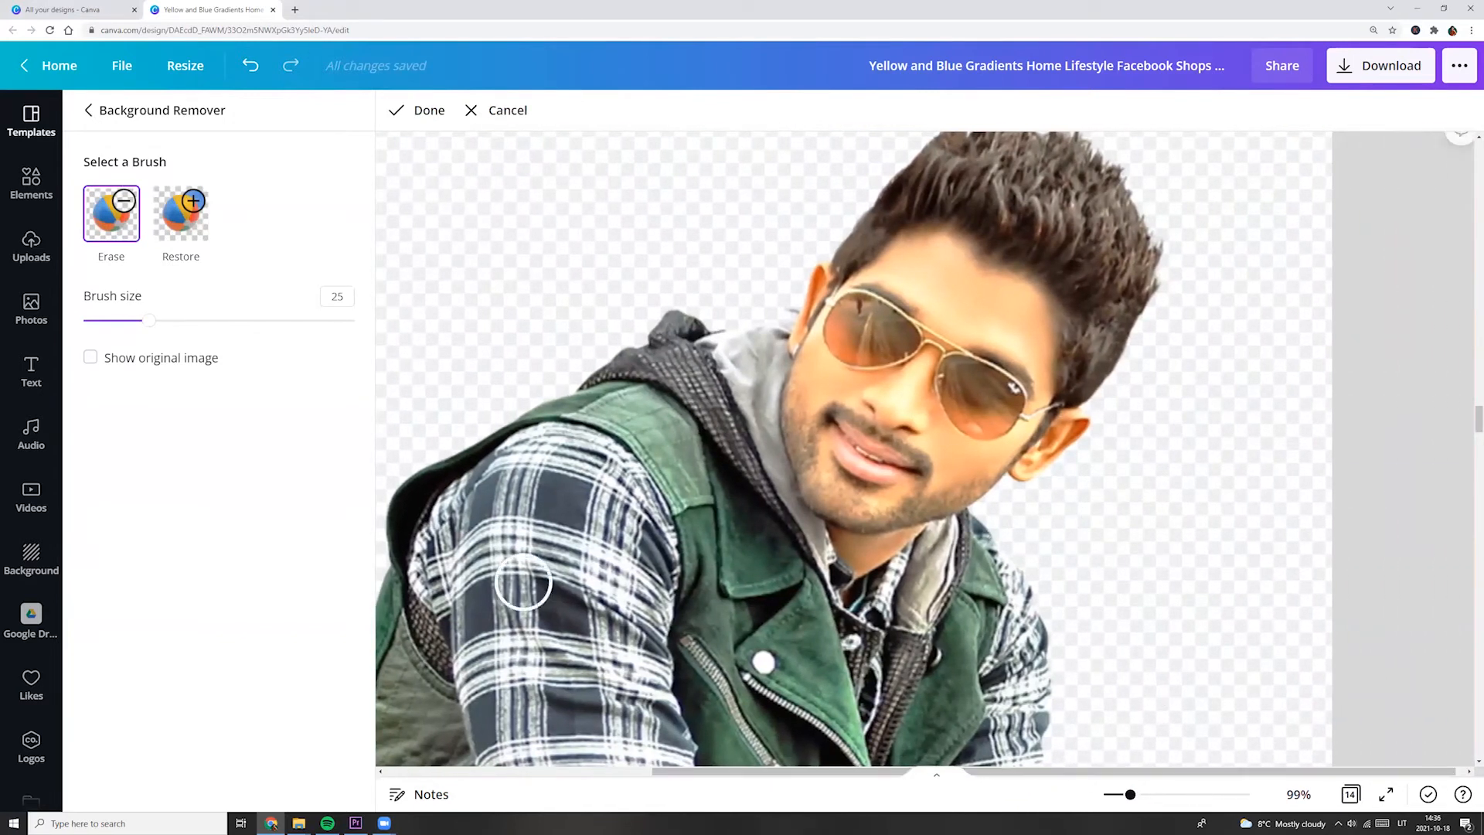
left_click_drag(149, 319, 354, 320)
mouse_move(961, 606)
left_mouse_down()
mouse_move(671, 411)
mouse_move(588, 484)
mouse_move(497, 622)
mouse_move(443, 564)
mouse_move(460, 639)
mouse_move(644, 586)
mouse_move(609, 626)
mouse_move(749, 703)
mouse_move(1027, 695)
left_mouse_up()
scroll(964, 649, "down", 5)
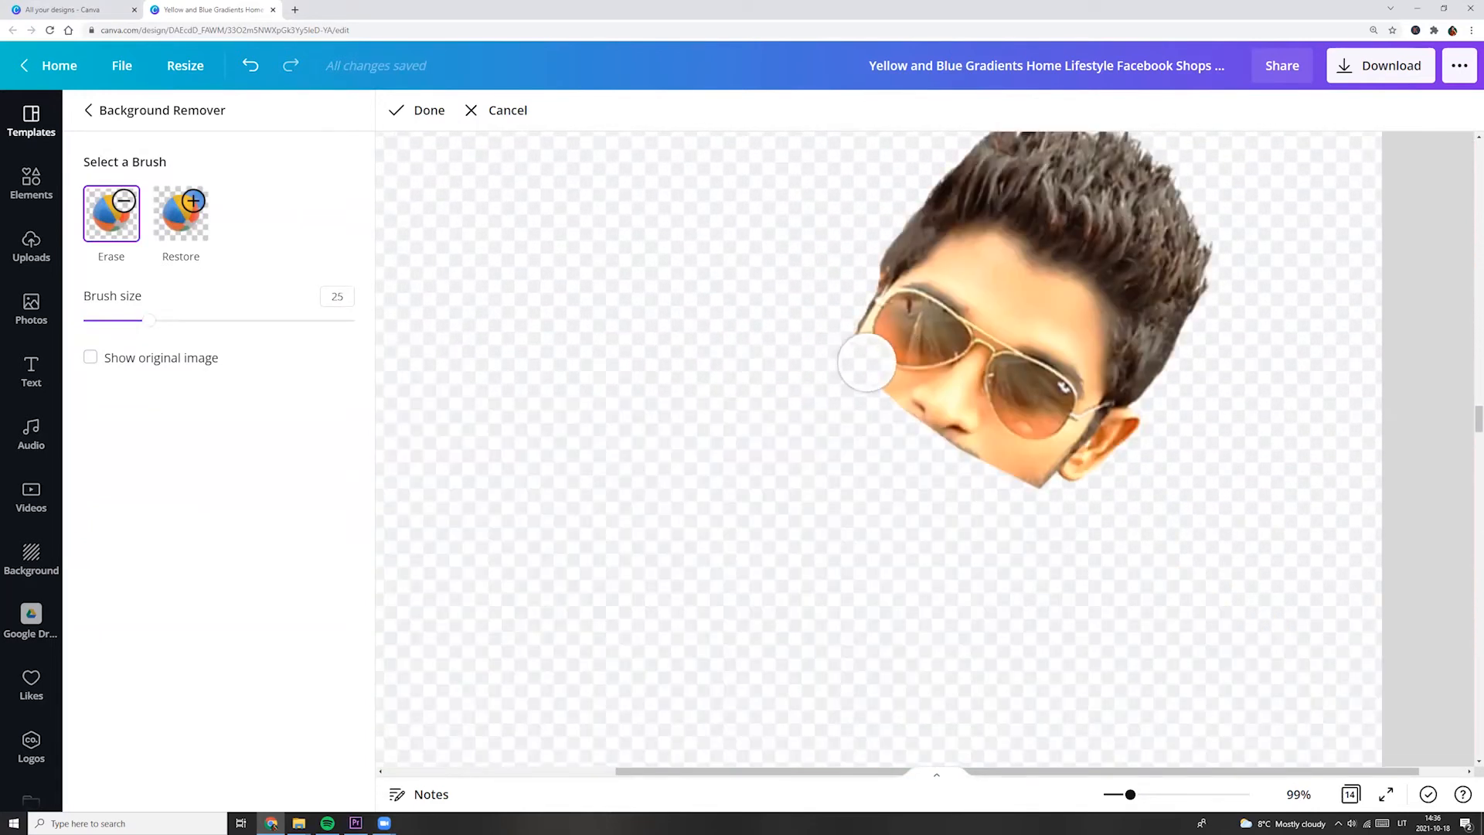
mouse_move(864, 357)
left_mouse_down()
mouse_move(972, 283)
mouse_move(1065, 387)
mouse_move(987, 397)
mouse_move(956, 331)
left_mouse_up()
Erase the face up to the hairline with an Erase brush of size 14, keeping only the hair.
left_click_drag(1137, 799, 1157, 796)
mouse_move(1259, 513)
left_mouse_down()
mouse_move(1274, 435)
mouse_move(1201, 520)
left_mouse_up()
scroll(712, 513, "up", 1)
left_click_drag(148, 320, 118, 320)
scroll(765, 407, "up", 3)
mouse_move(924, 404)
left_mouse_down()
mouse_move(985, 351)
mouse_move(1033, 340)
mouse_move(1186, 429)
mouse_move(1208, 493)
mouse_move(1200, 577)
left_mouse_up()
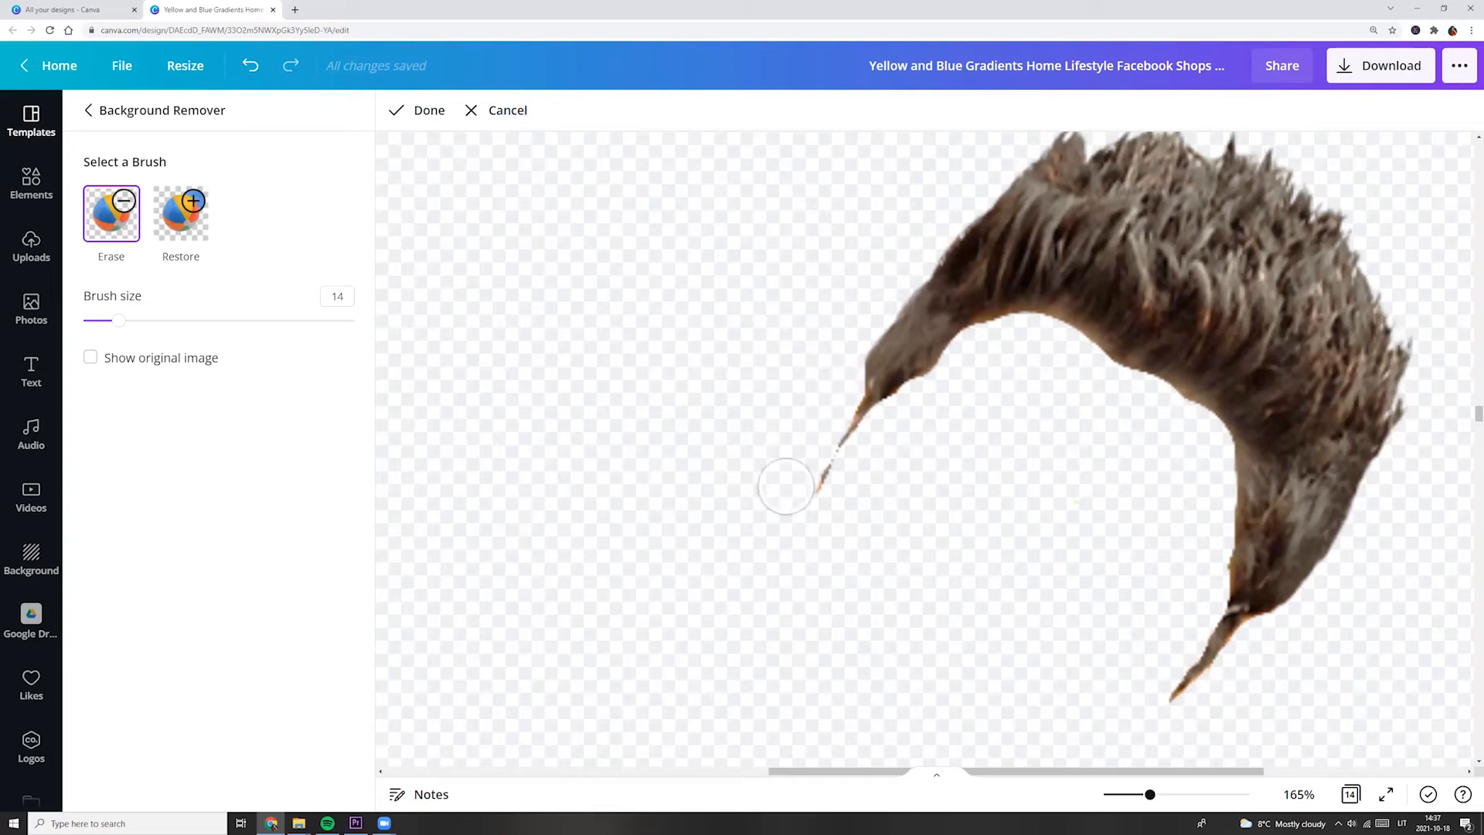
Finish the erasing, apply the background removal to the hair cutout and deselect it.
left_click(417, 110)
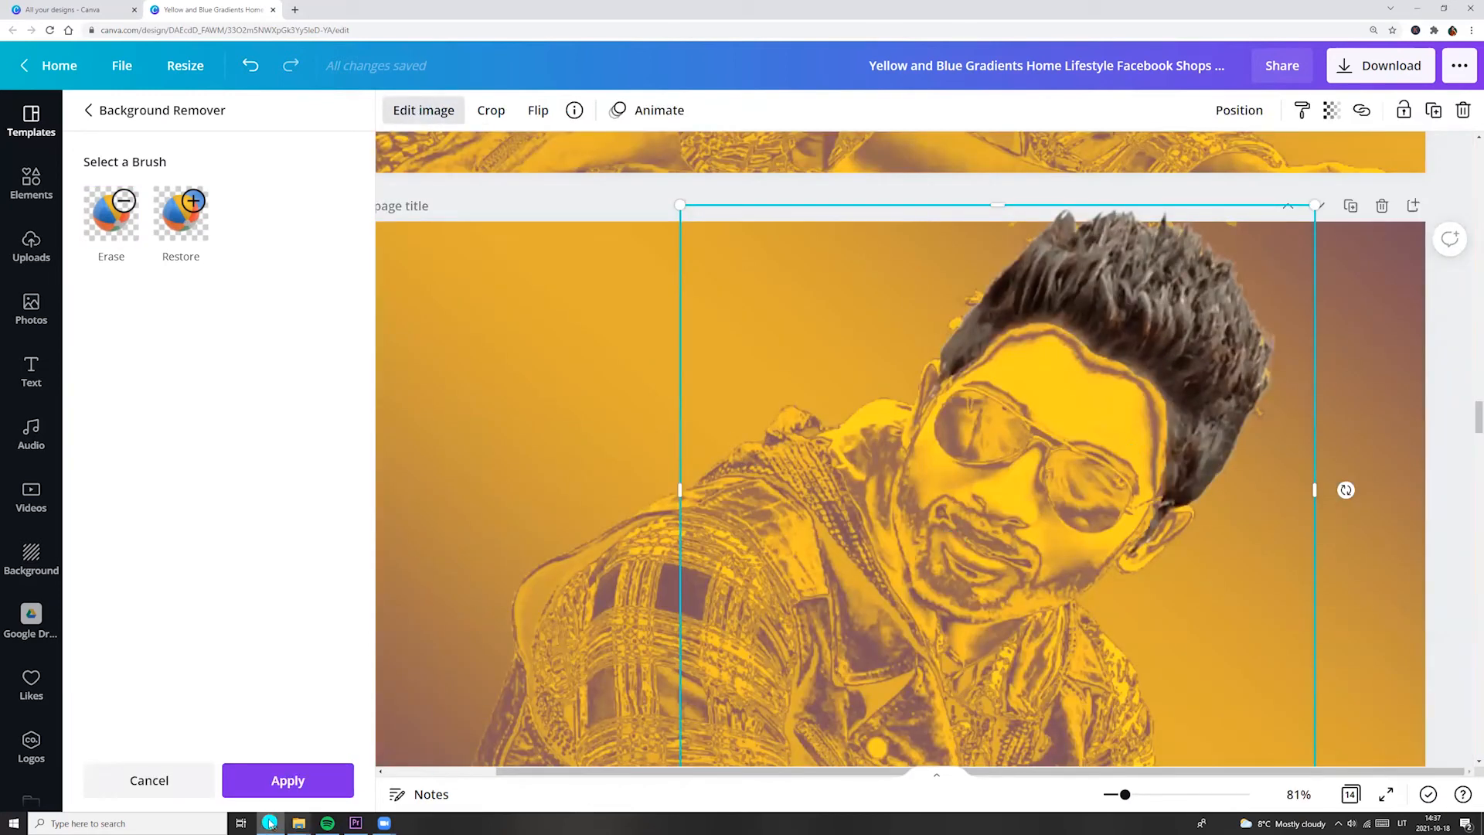
left_click(287, 780)
left_click_drag(1475, 427, 1476, 429)
left_click(1437, 471)
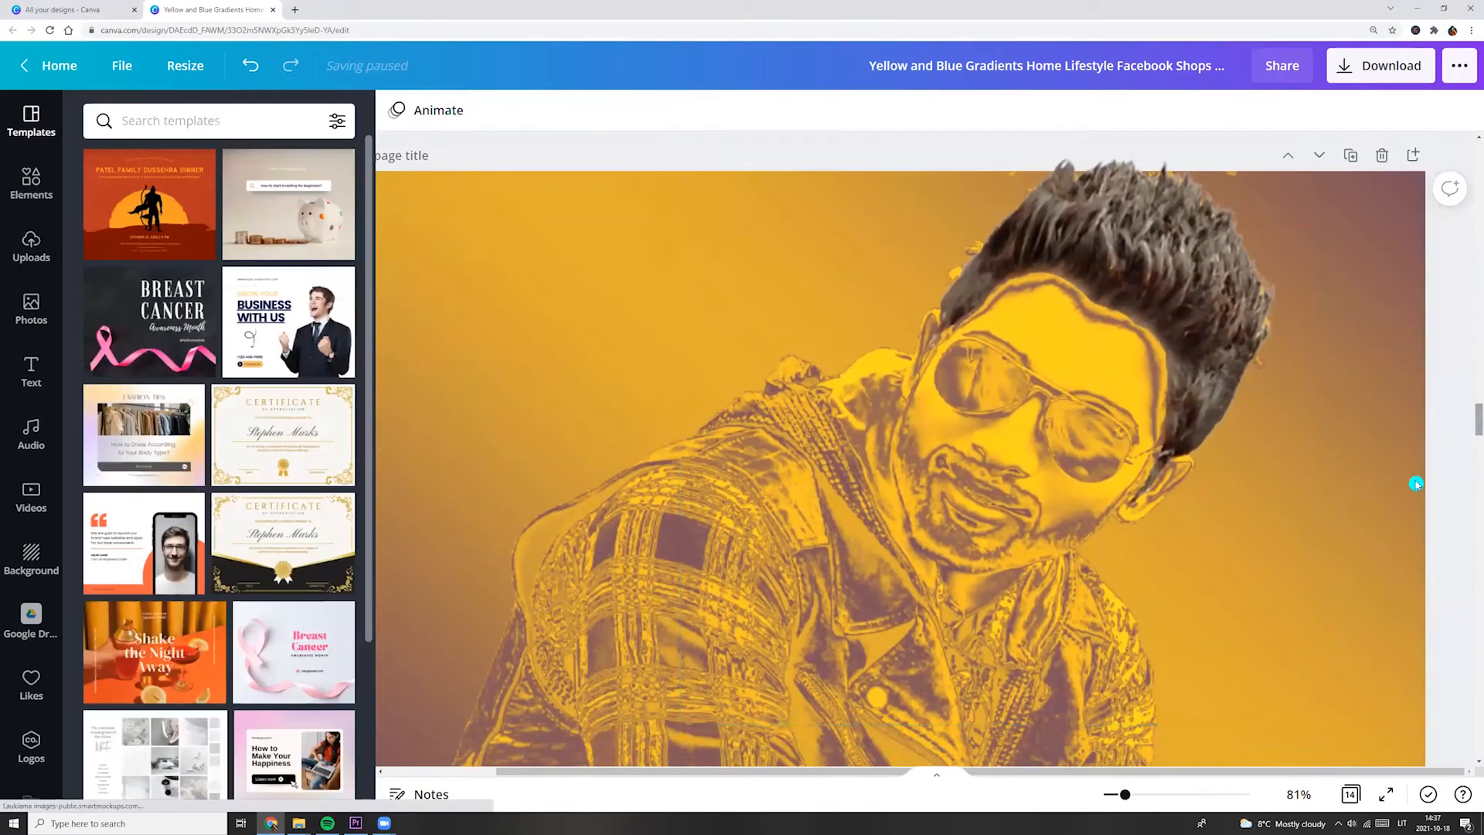
left_click_drag(1124, 796, 1115, 796)
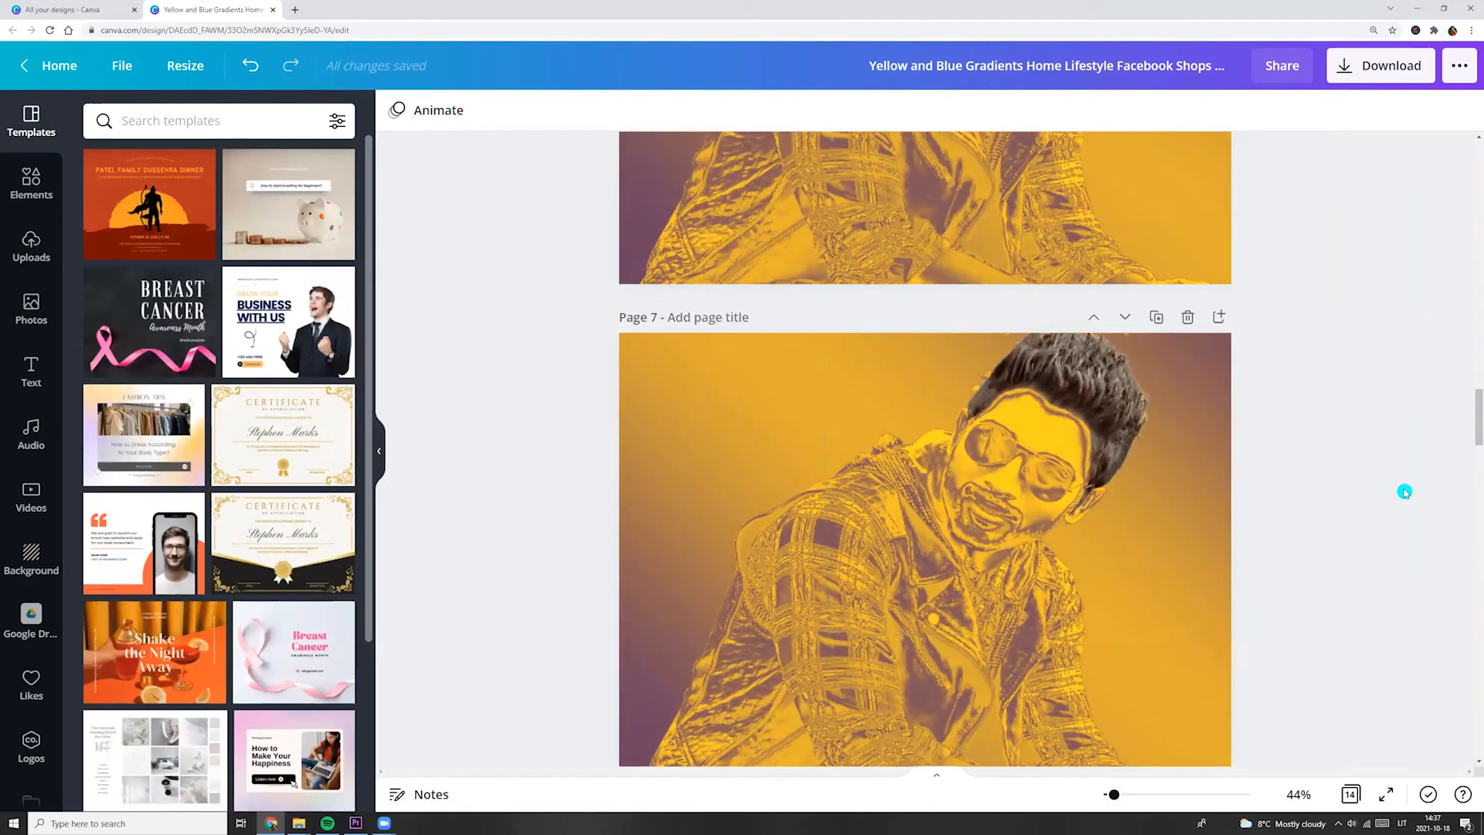
Duplicate page 6 again and delete the sketched frame from the copy.
scroll(1345, 587, "down", 3)
scroll(1332, 615, "up", 2)
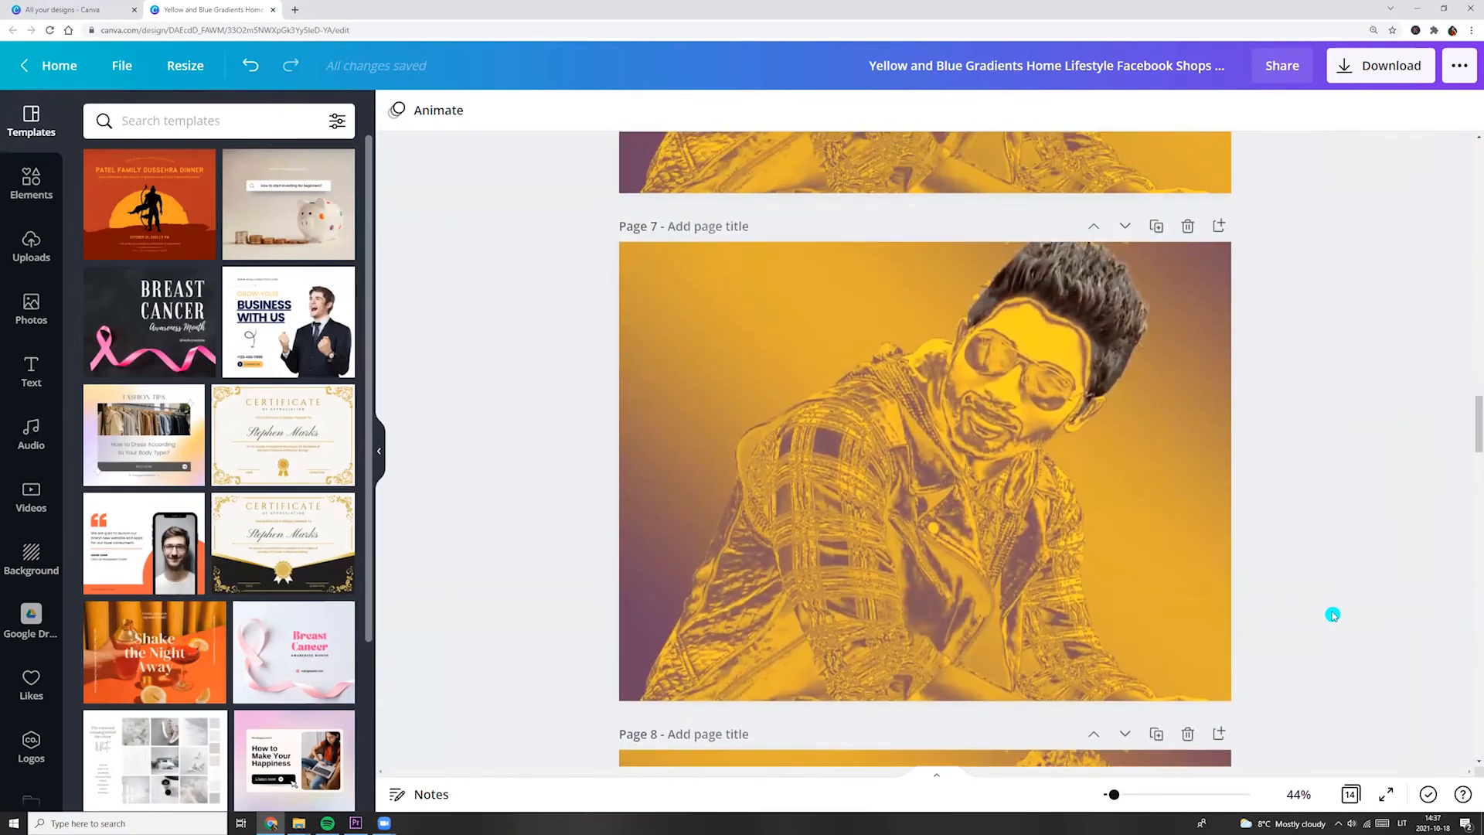
scroll(1332, 614, "up", 1)
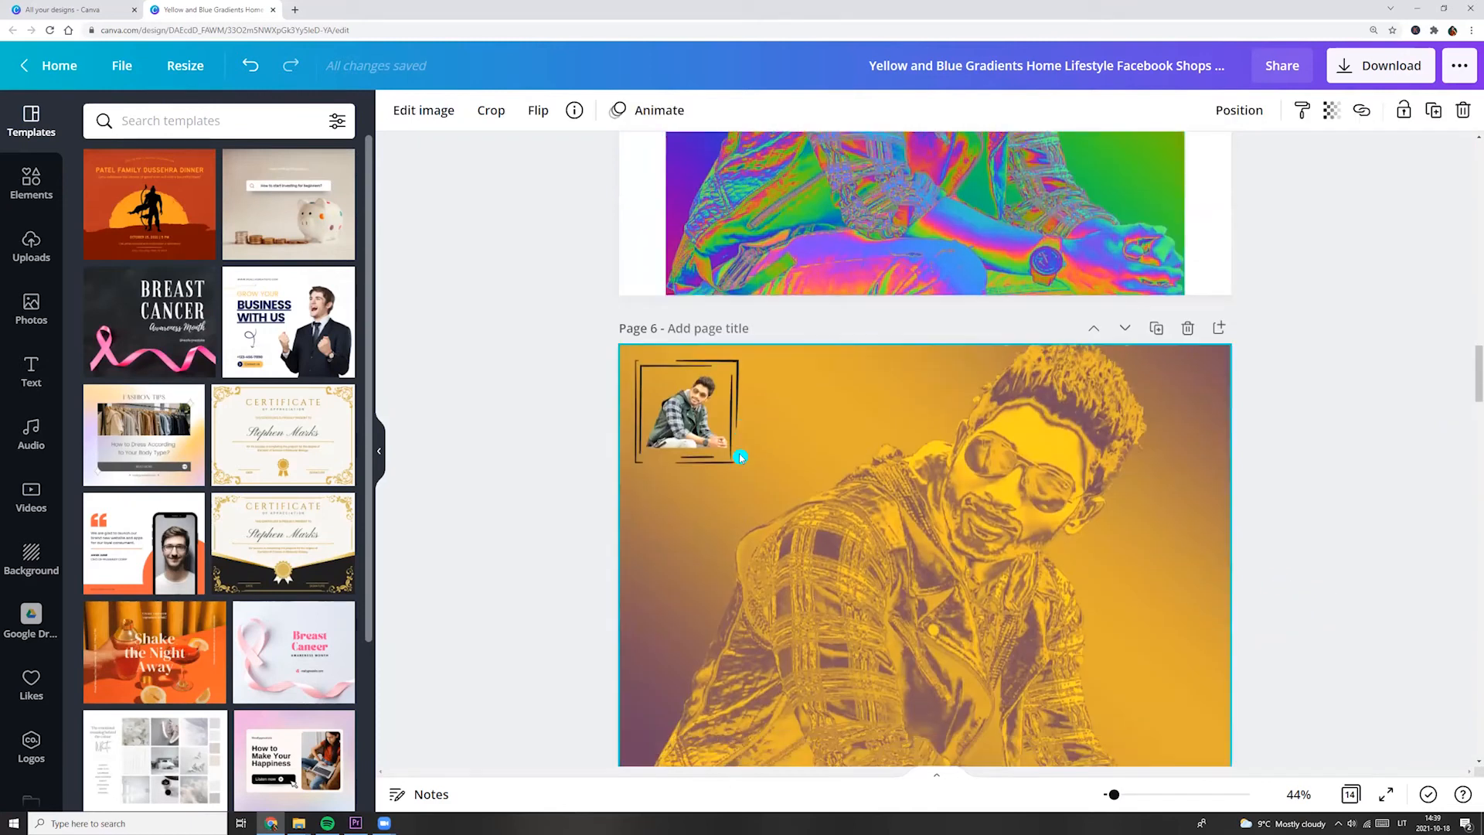
scroll(738, 453, "down", 1)
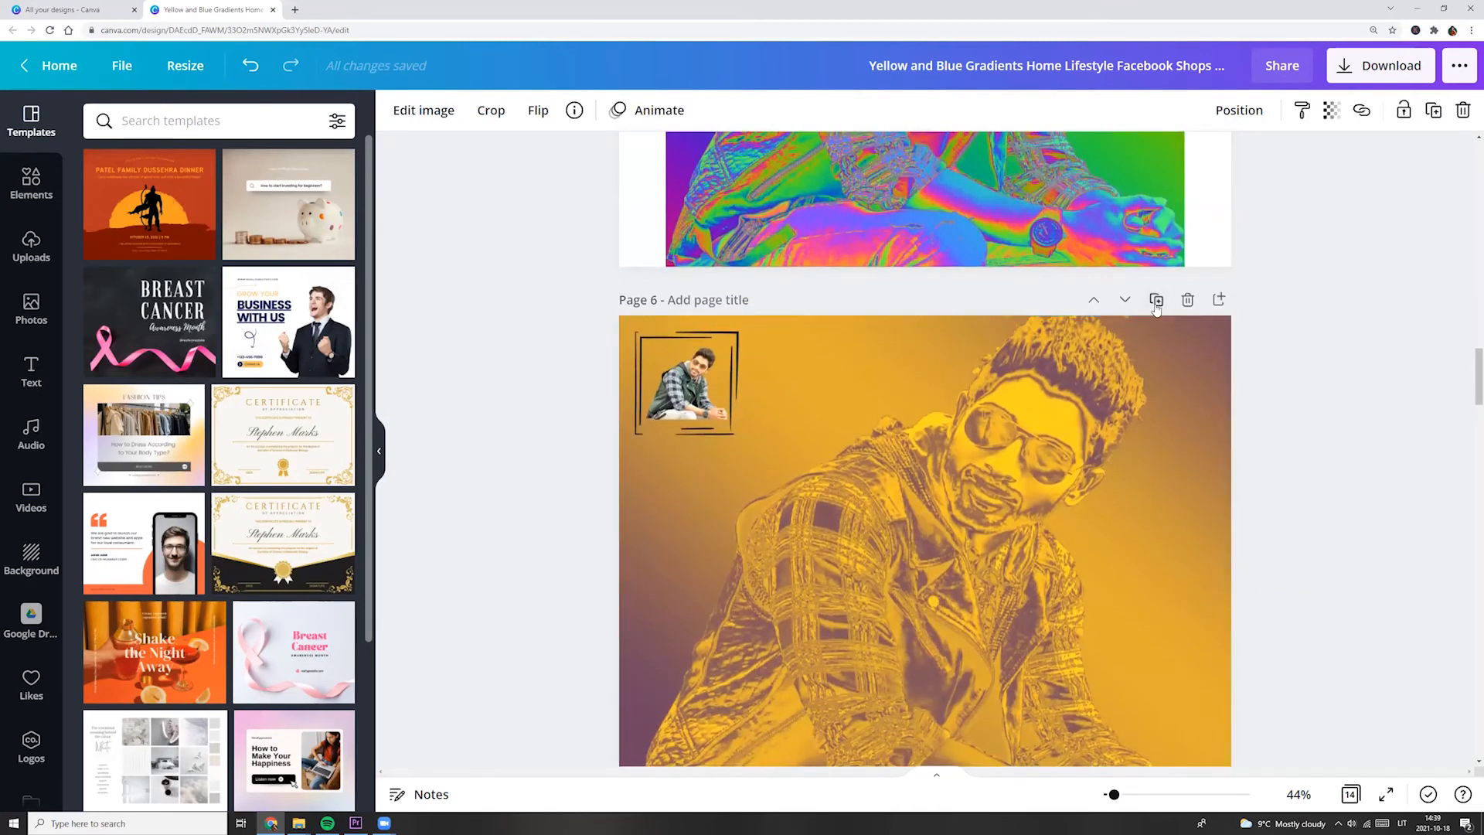
left_click(1156, 301)
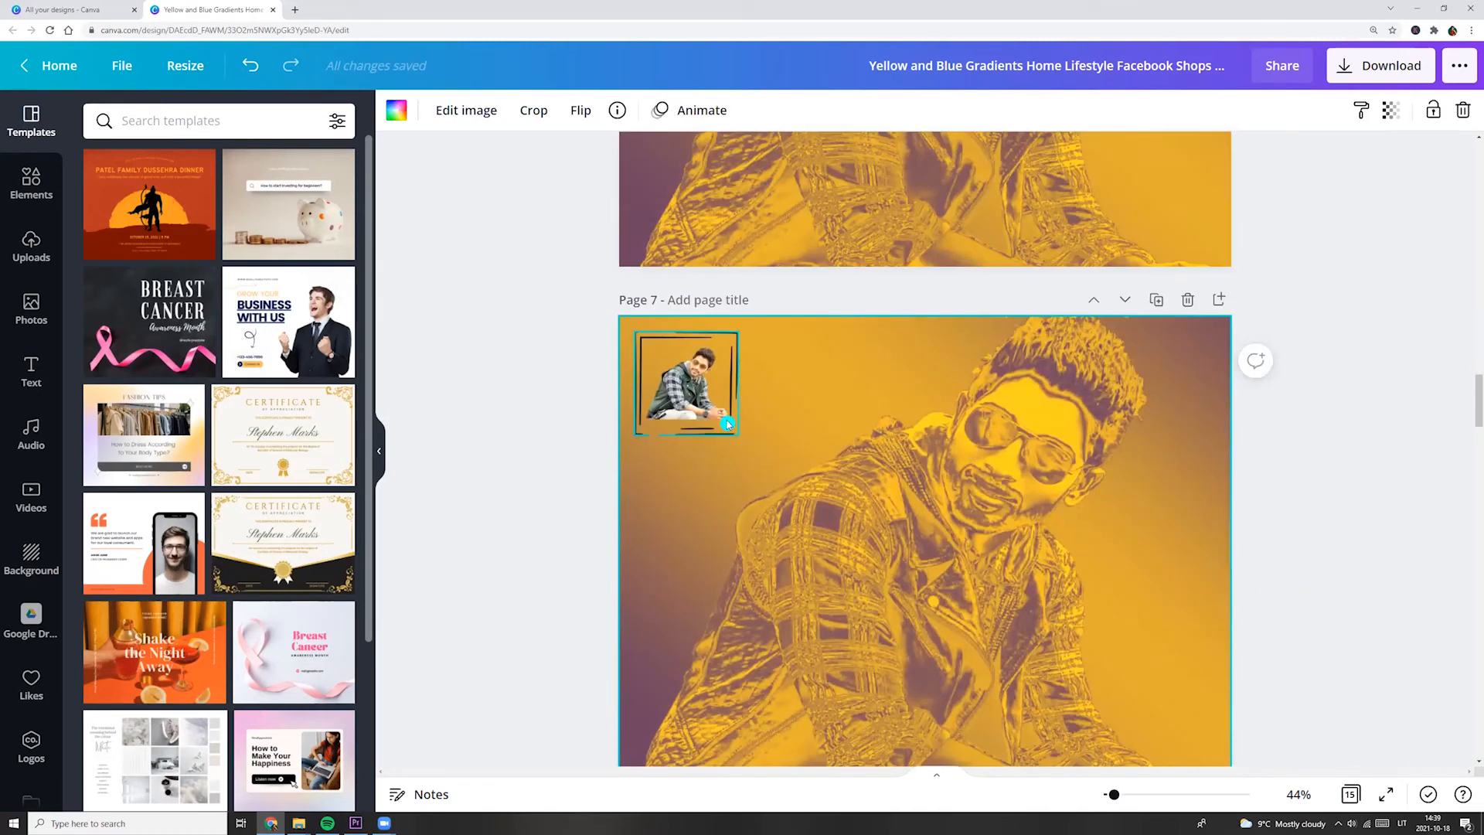
left_click(727, 423)
key("Delete")
Place the man's small photo over the duotone portrait, enlarged and cropped to the head and shoulders.
left_click_drag(690, 408, 1066, 572)
left_click_drag(734, 558, 897, 558)
left_click_drag(977, 733, 1144, 697)
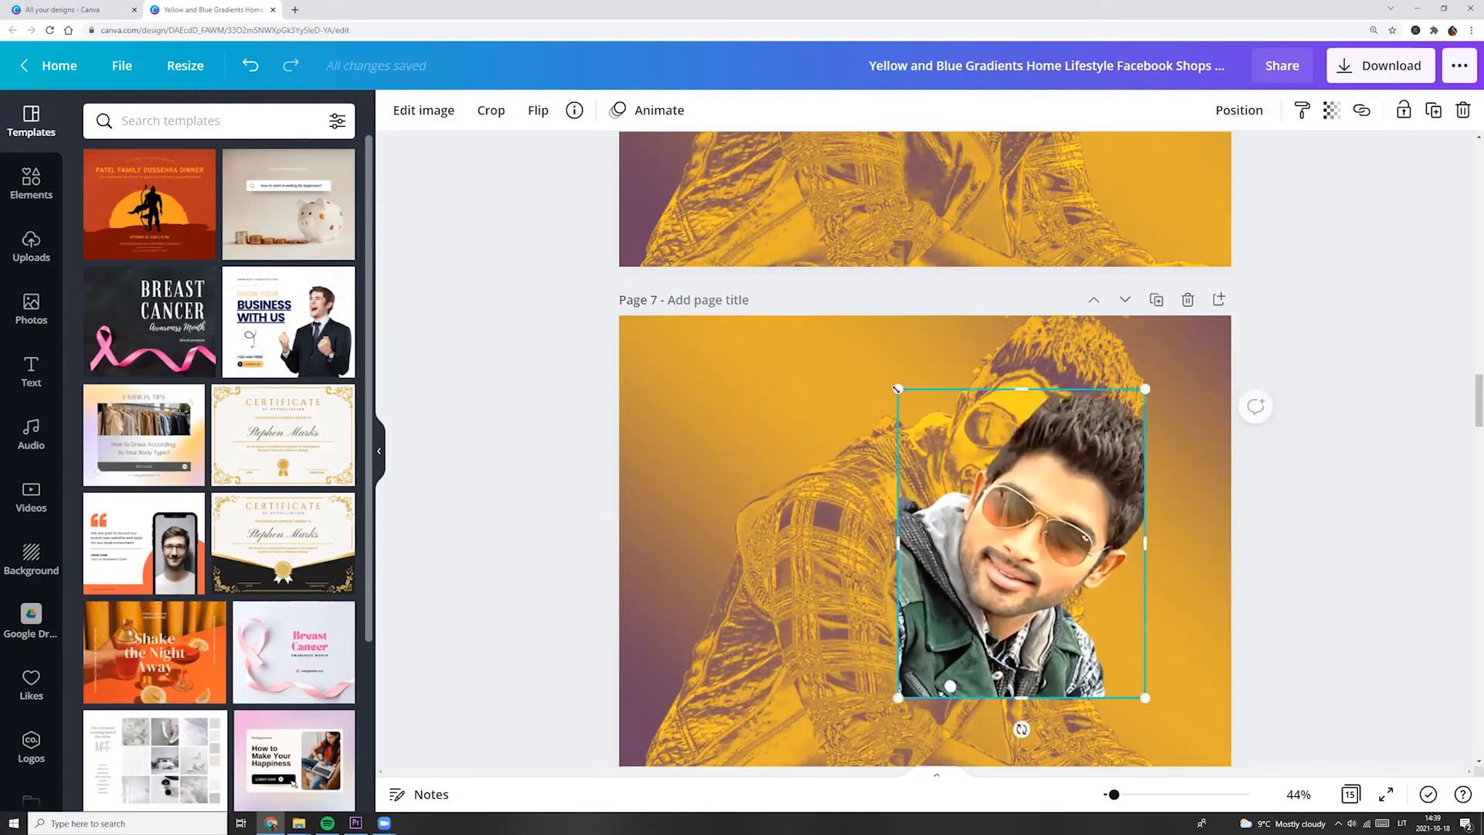
Scale and move the cropped photo to match the duotone face, and widen its crop beside the ear.
left_click_drag(898, 389, 855, 332)
left_click_drag(1047, 544, 1054, 503)
left_click_drag(1154, 656, 1125, 623)
left_click_drag(1008, 534, 1008, 539)
left_click_drag(1128, 629, 1120, 617)
left_click_drag(994, 511, 1003, 518)
left_click_drag(1128, 462, 1164, 463)
Remove the photo's background and erase everything except the sunglasses and lips, using brush sizes 37 and 16.
left_click(417, 110)
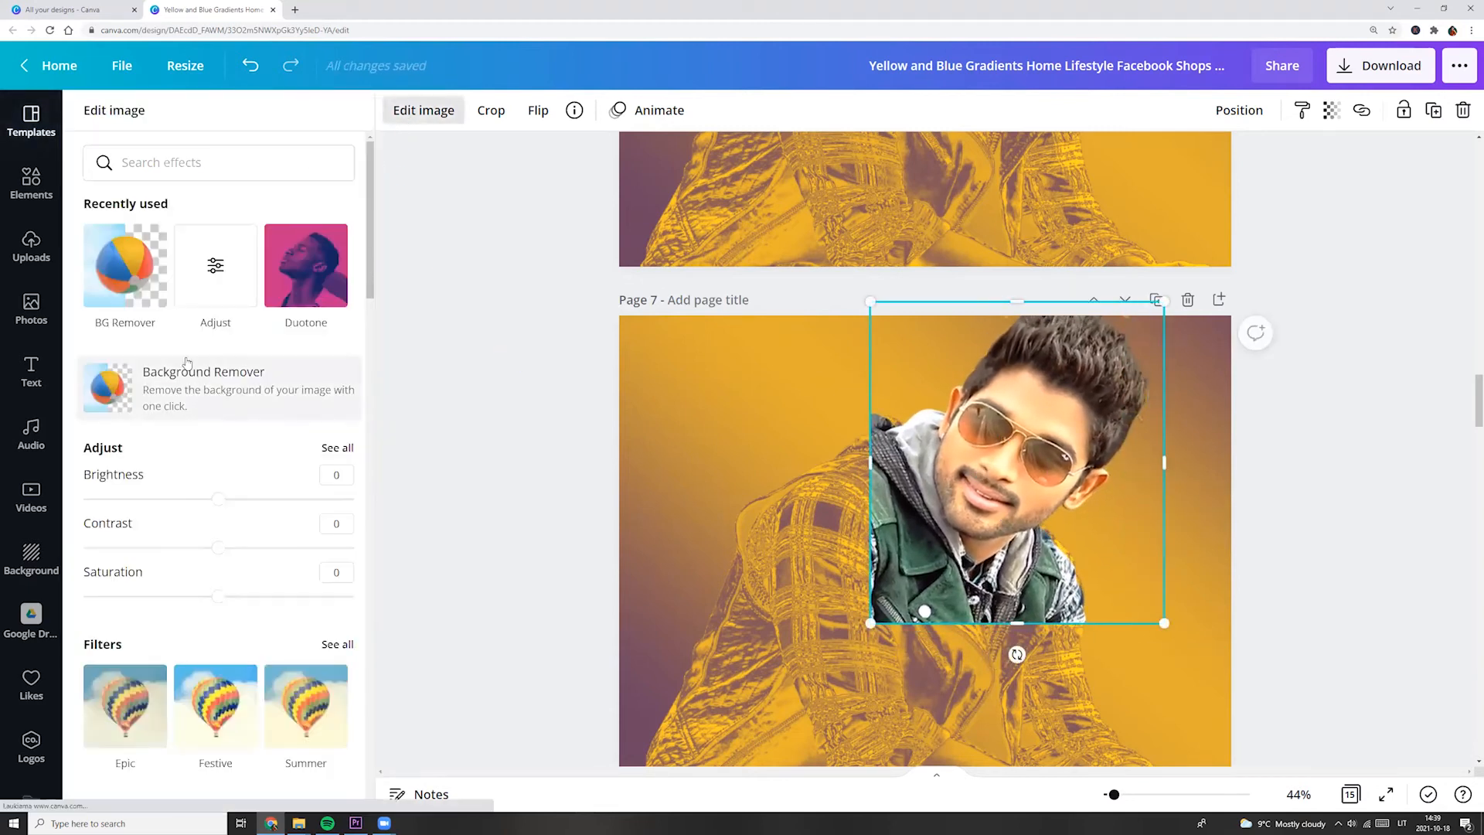
left_click(150, 401)
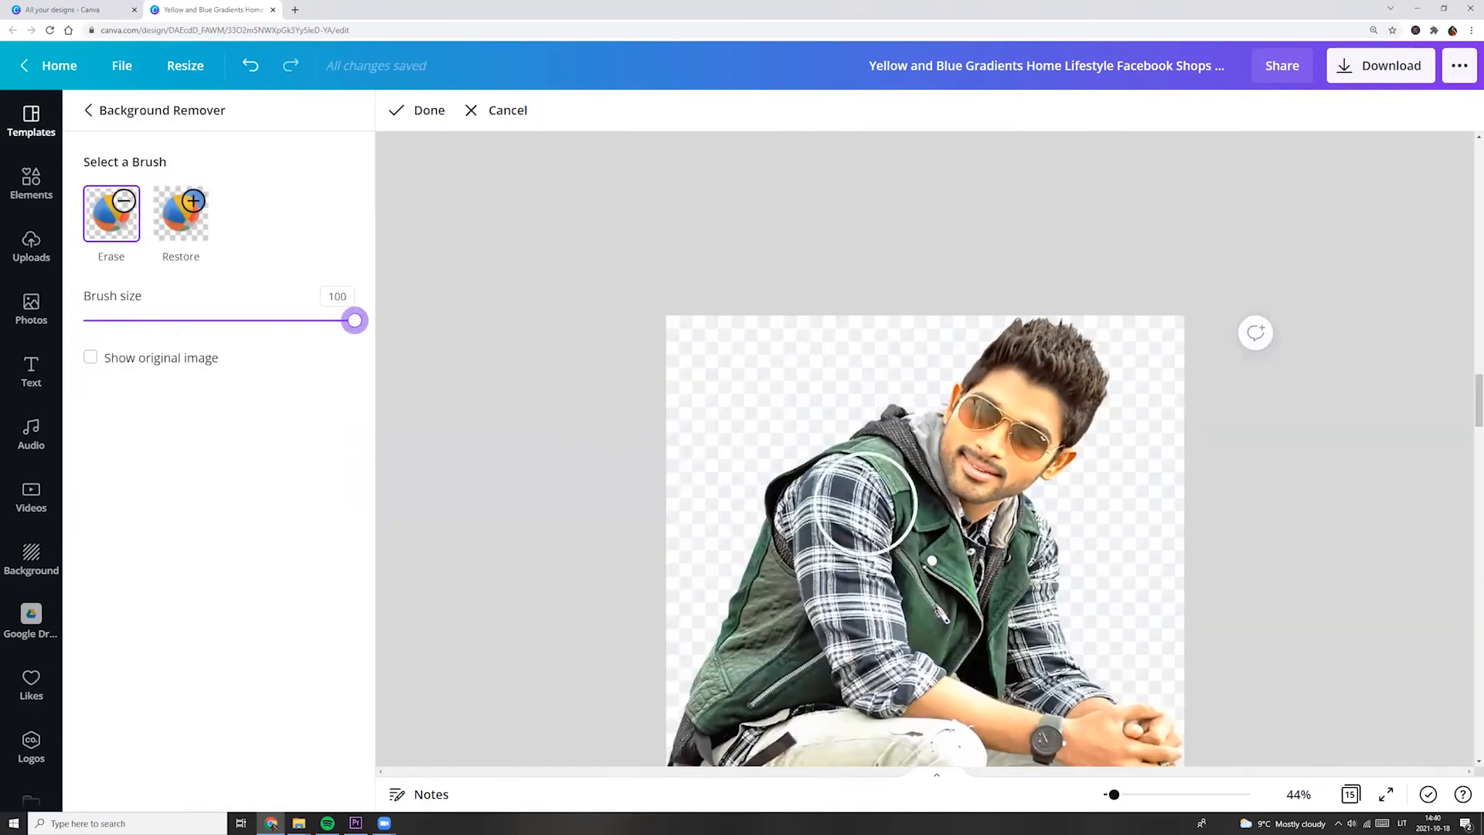
mouse_move(866, 503)
left_mouse_down()
mouse_move(1118, 724)
mouse_move(1034, 576)
mouse_move(853, 421)
mouse_move(903, 449)
mouse_move(1069, 370)
left_mouse_up()
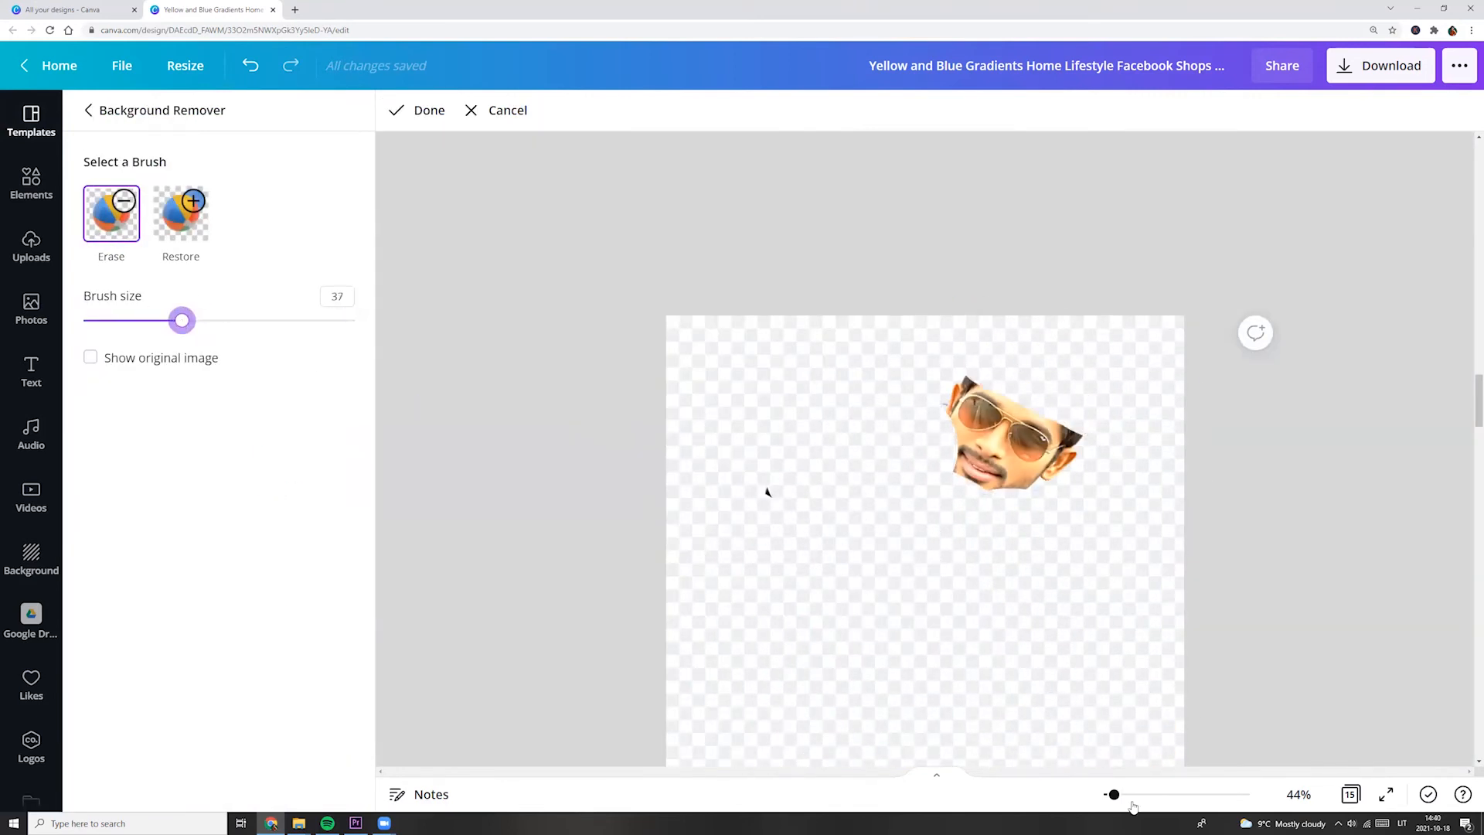
left_click(1133, 800)
mouse_move(970, 259)
left_mouse_down()
mouse_move(1013, 313)
mouse_move(1097, 336)
mouse_move(1205, 418)
mouse_move(1317, 372)
mouse_move(1340, 319)
mouse_move(1295, 322)
mouse_move(1091, 194)
mouse_move(1048, 181)
mouse_move(990, 240)
mouse_move(1025, 191)
left_mouse_up()
mouse_move(1067, 466)
left_mouse_down()
mouse_move(1240, 454)
mouse_move(1007, 341)
left_mouse_up()
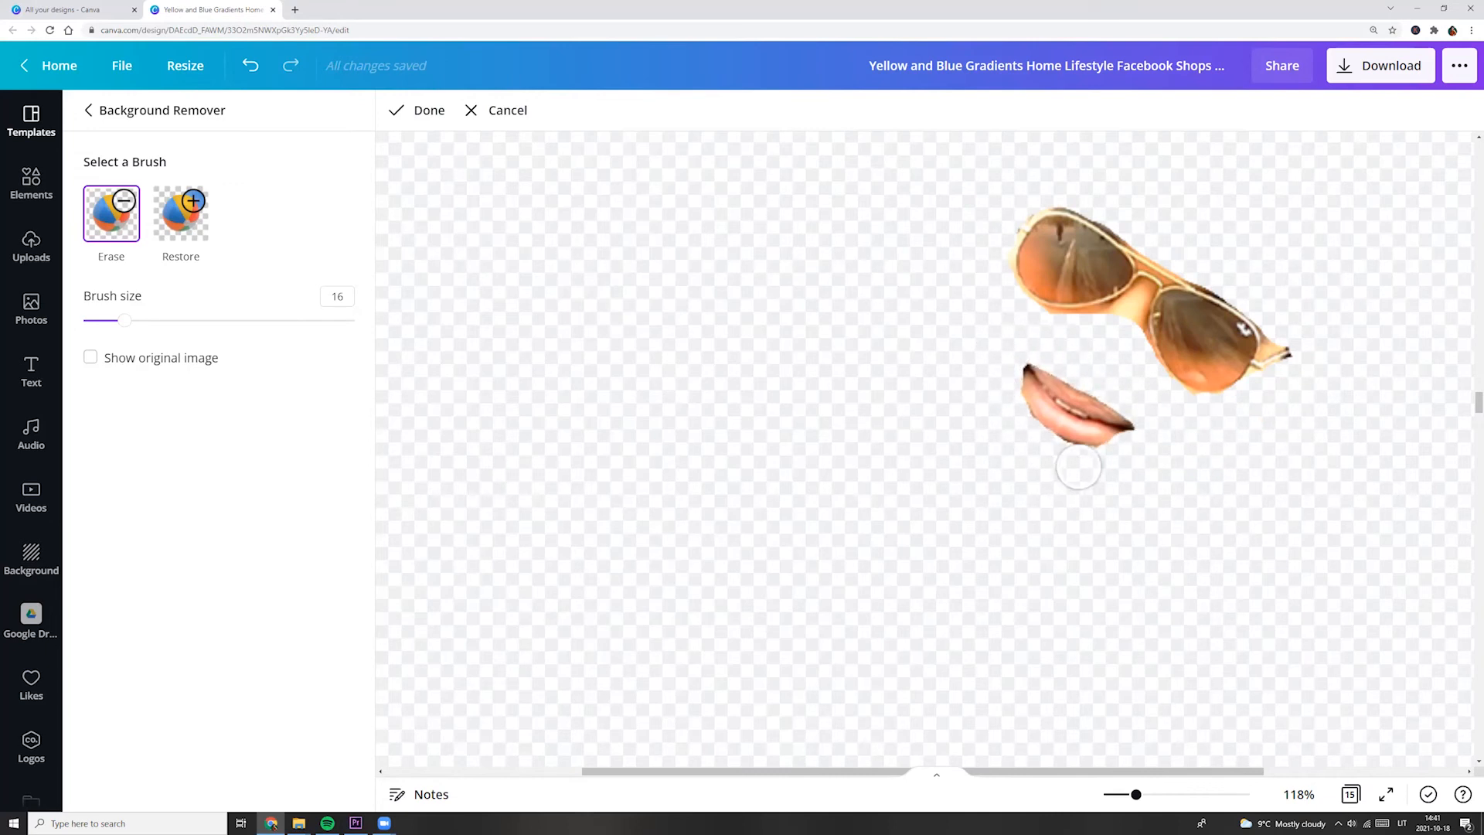
Erase the remaining skin around the sunglasses and nose bridge with an Erase brush of size 6.
left_click_drag(125, 320, 97, 320)
left_click_drag(1135, 794, 1155, 794)
left_click_drag(1476, 405, 1476, 401)
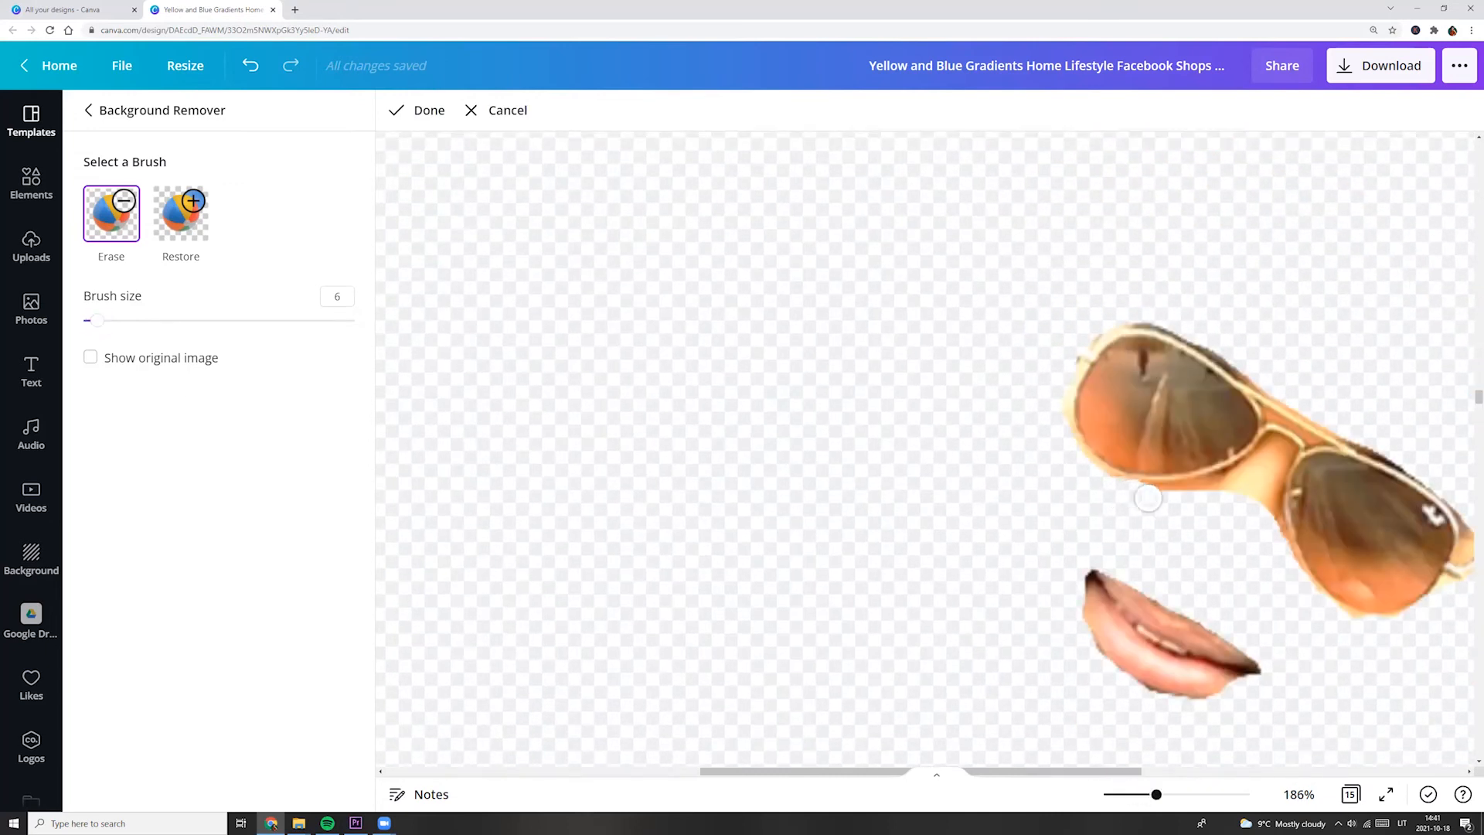
left_click_drag(1148, 497, 1279, 449)
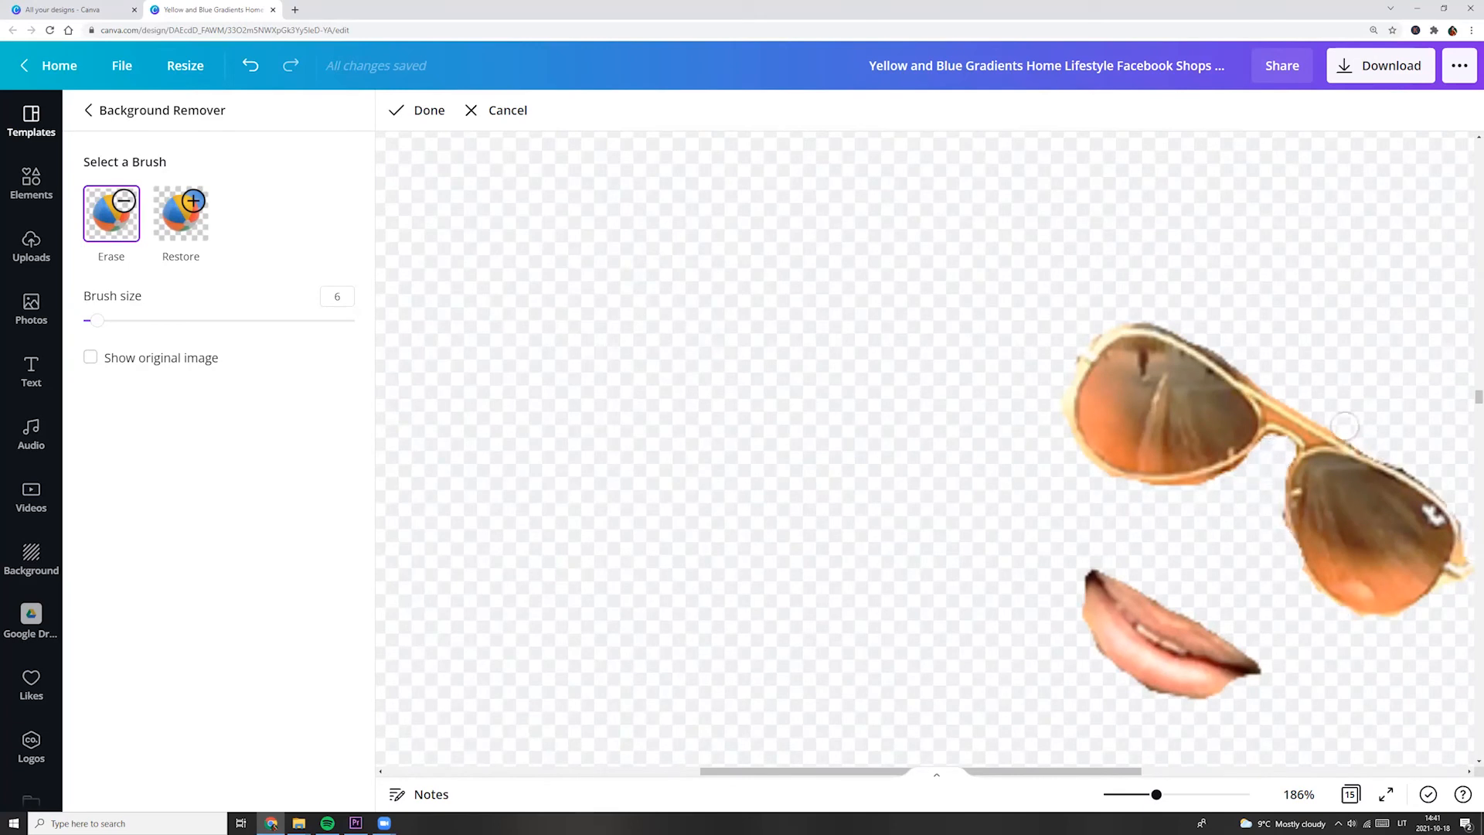
Erase the sunglasses' metal frame with brush size 8, keeping only the lenses and lips, and finish the erasing.
left_click(181, 214)
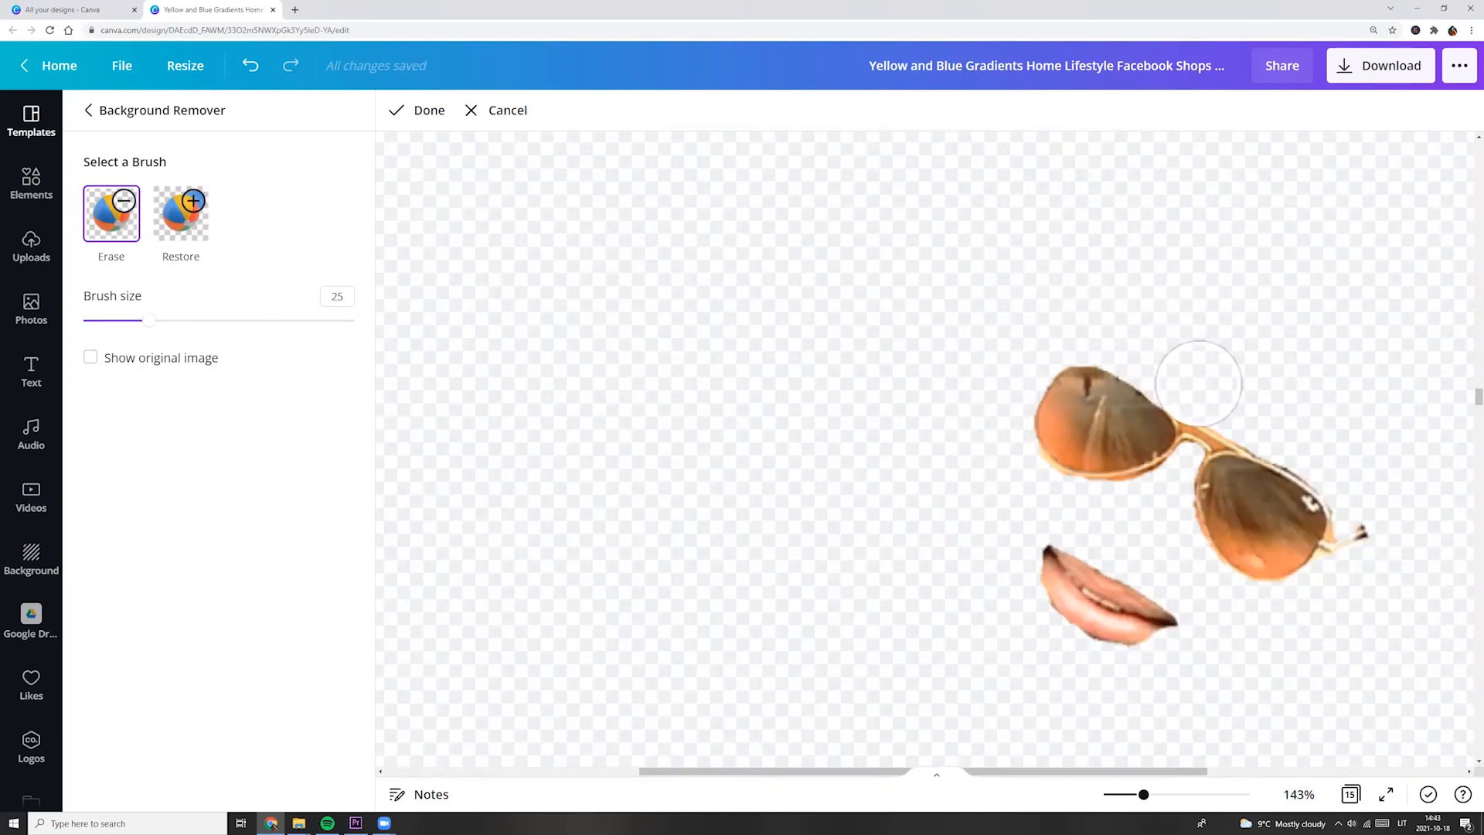
mouse_move(1198, 383)
left_mouse_down()
mouse_move(1340, 464)
mouse_move(1369, 518)
mouse_move(1350, 576)
left_mouse_up()
left_click_drag(150, 320, 103, 320)
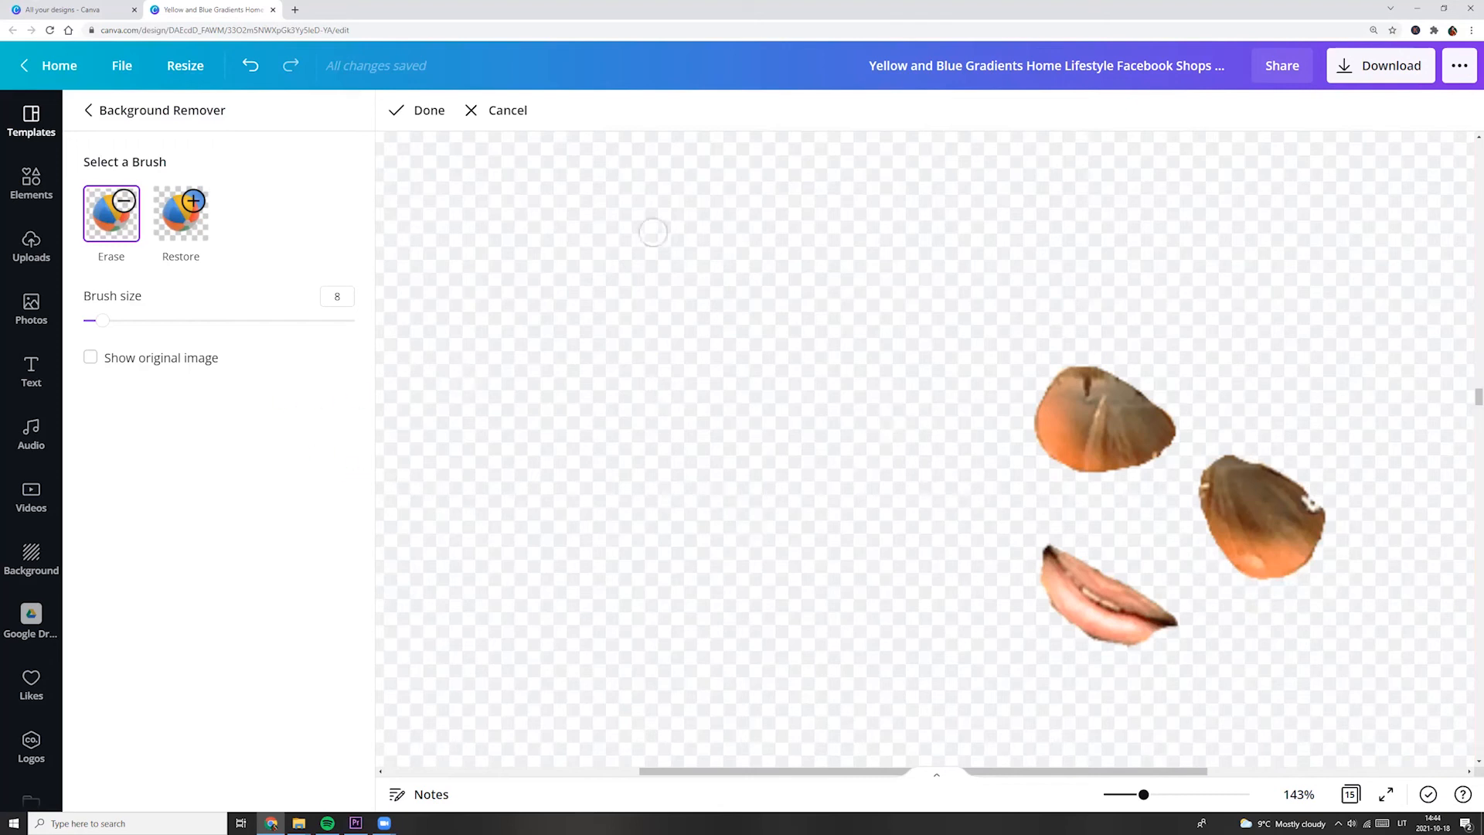
left_click(418, 111)
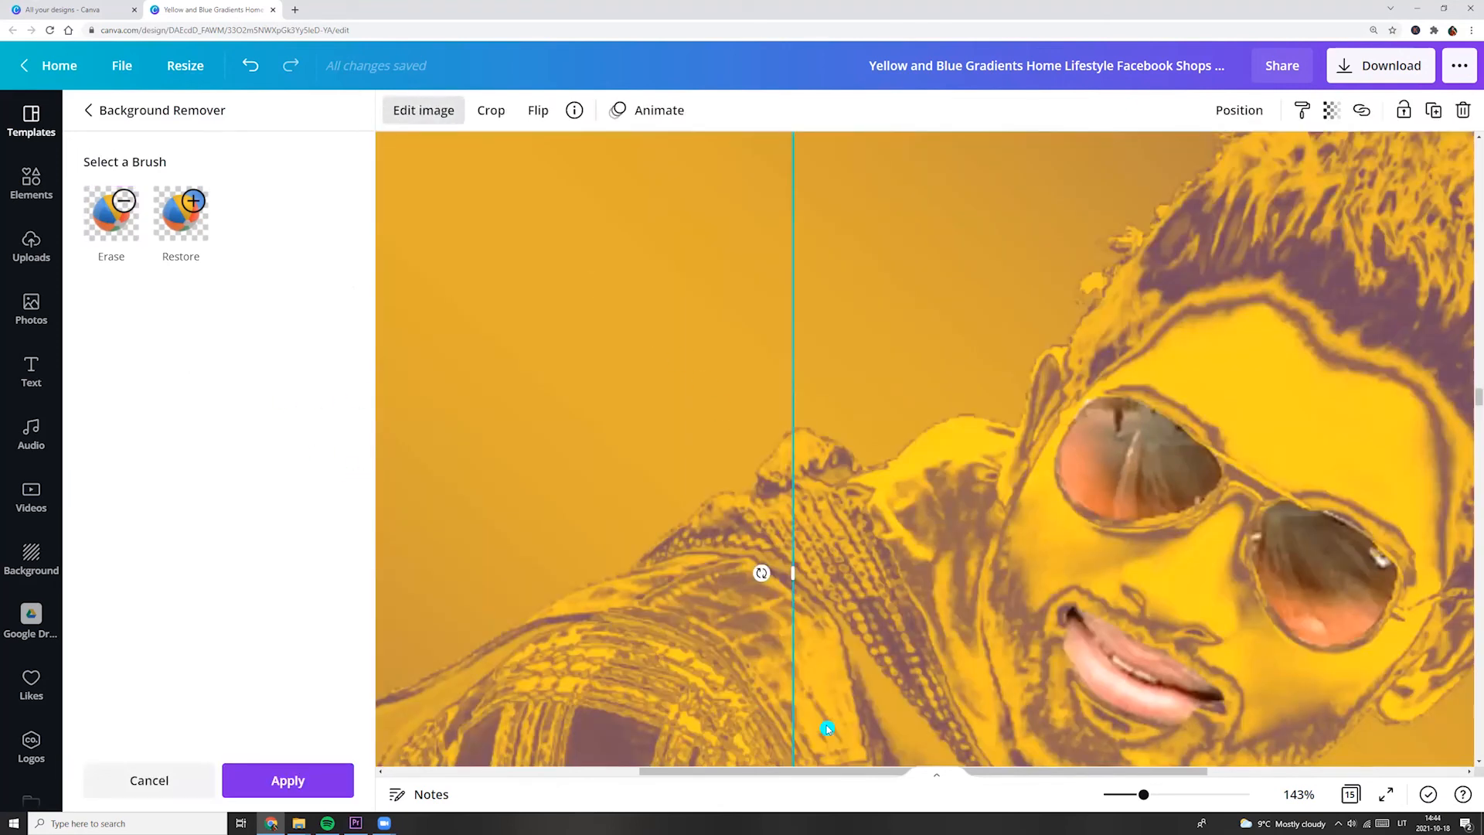
Enlarge the lens and lip cutout slightly over the duotone face and deselect it.
left_click_drag(1143, 795, 1109, 795)
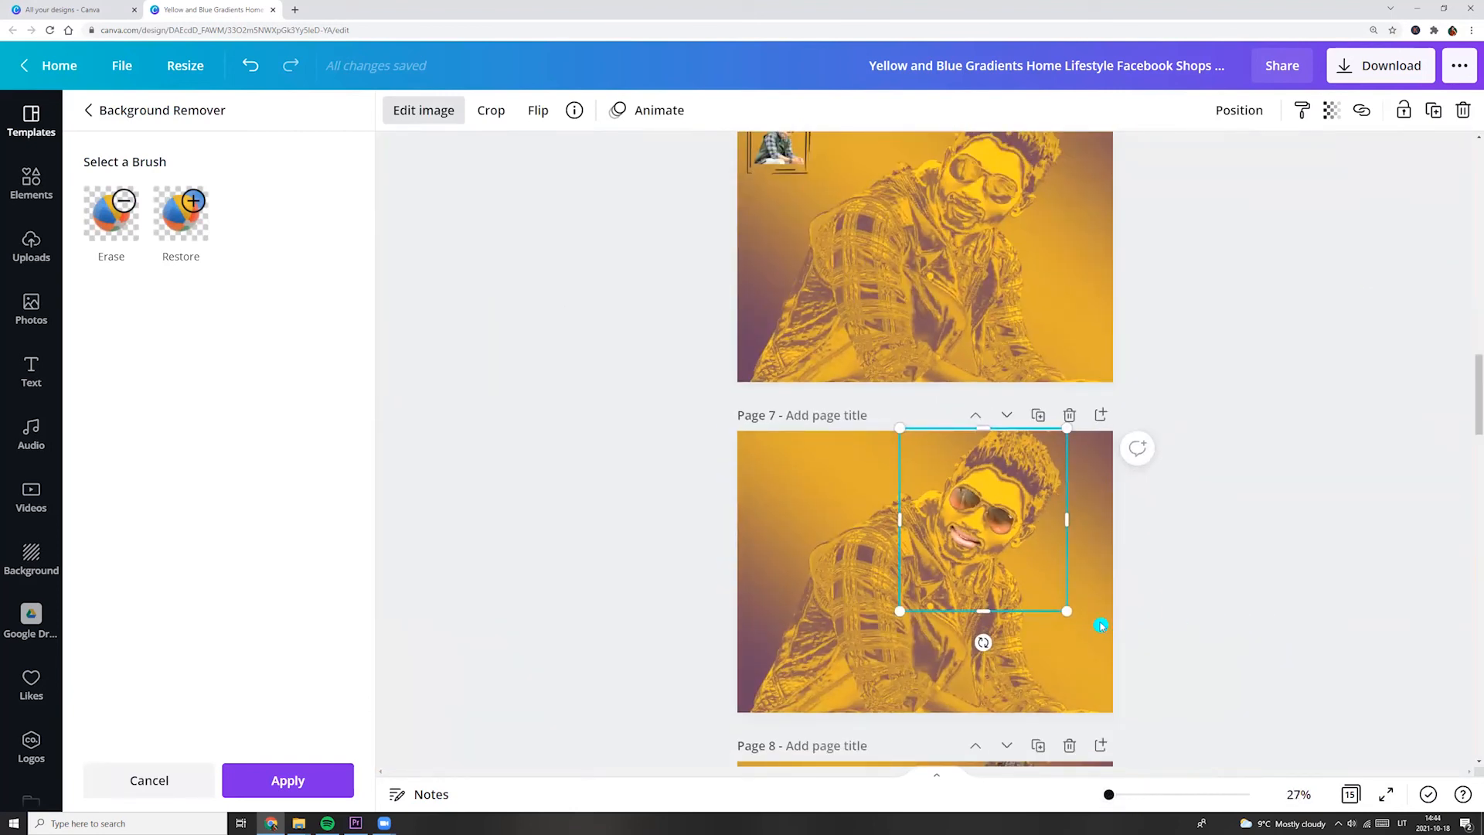
left_click_drag(1065, 611, 1094, 640)
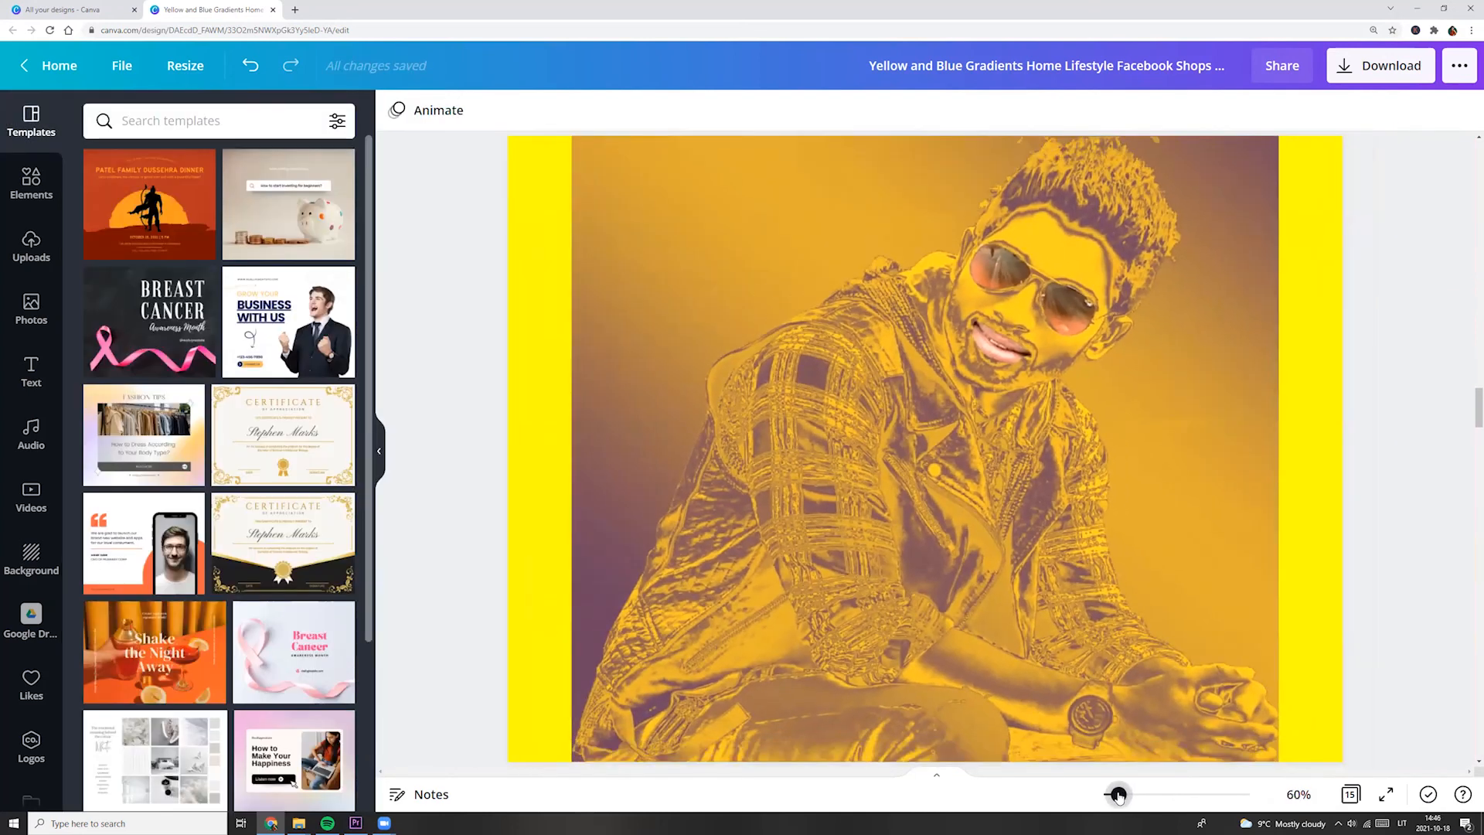
left_click_drag(1118, 796, 1114, 794)
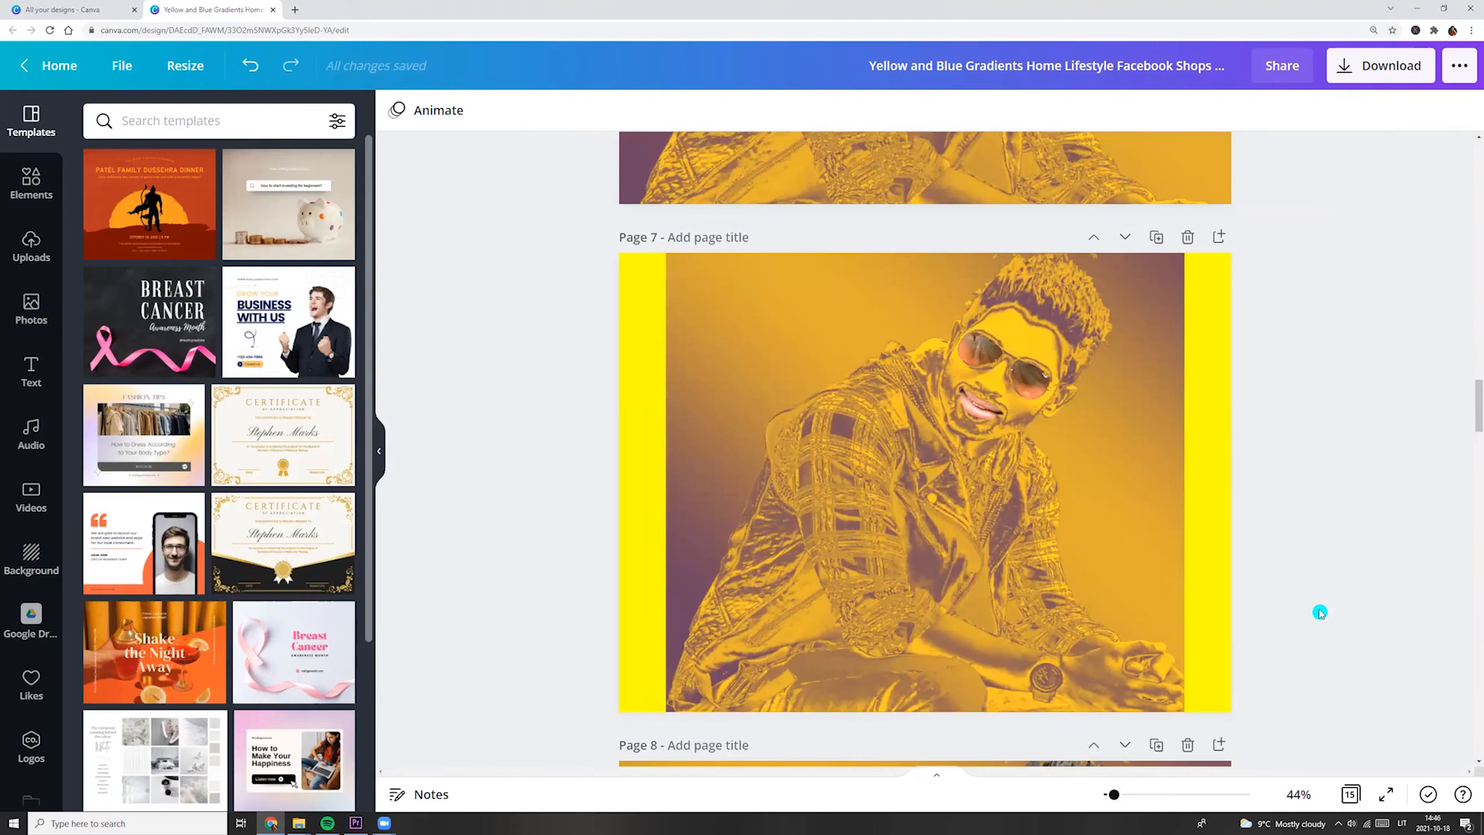
scroll(1319, 612, "up", 9)
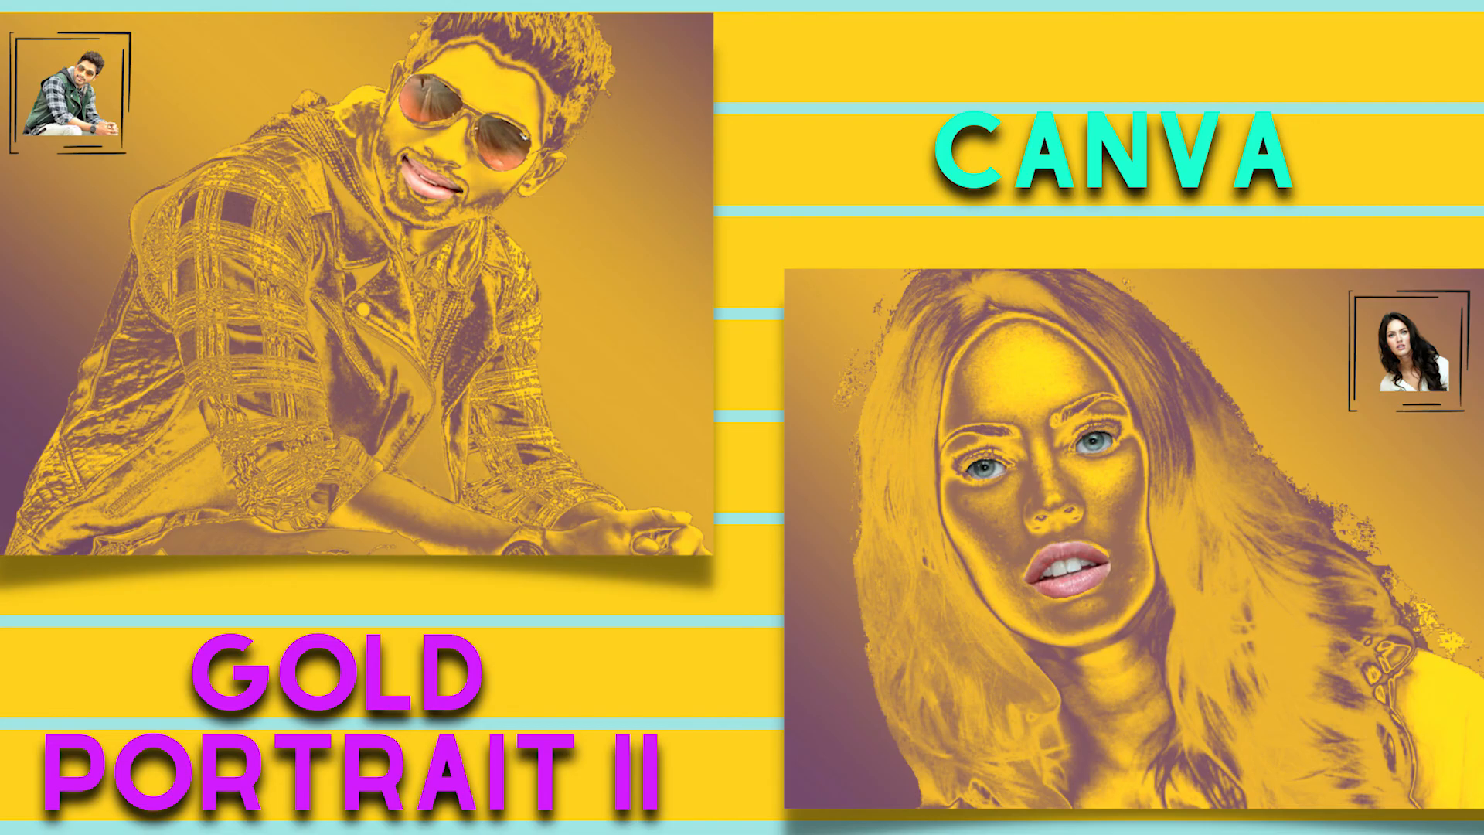